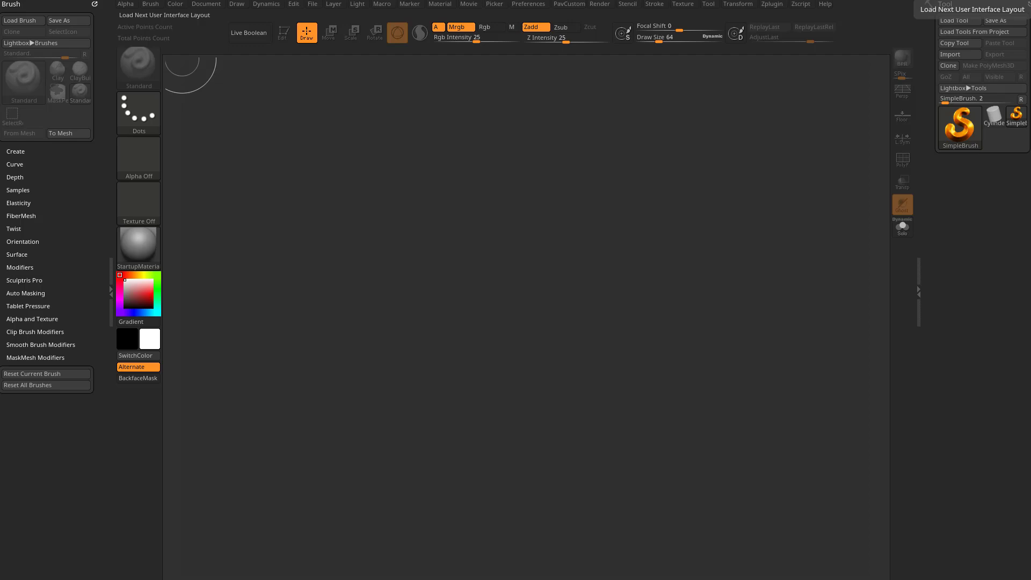
Draw a Cube3D on the canvas in Edit mode and convert it to a PolyMesh3D.
click(958, 150)
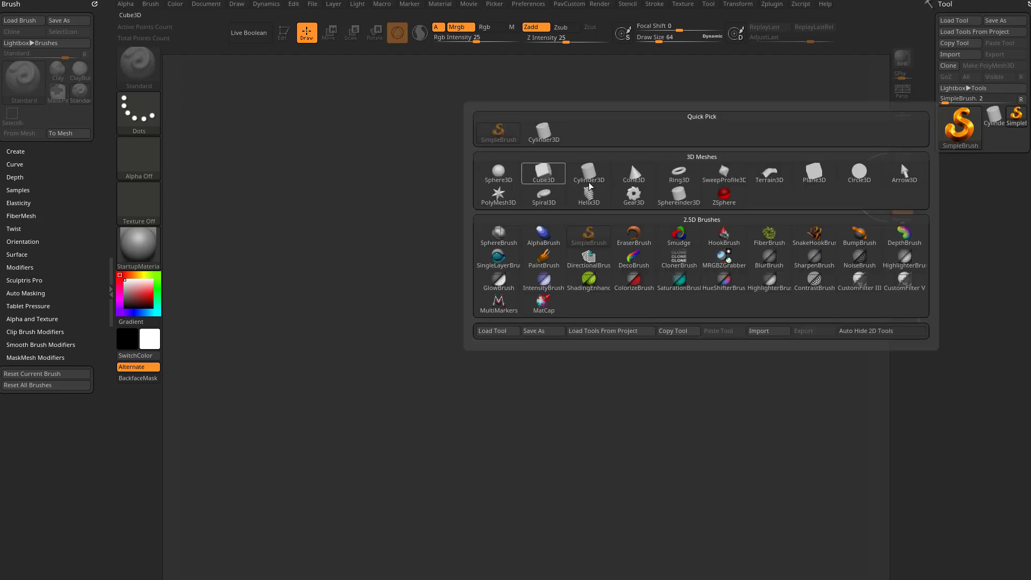
click(543, 172)
drag(451, 302, 509, 461)
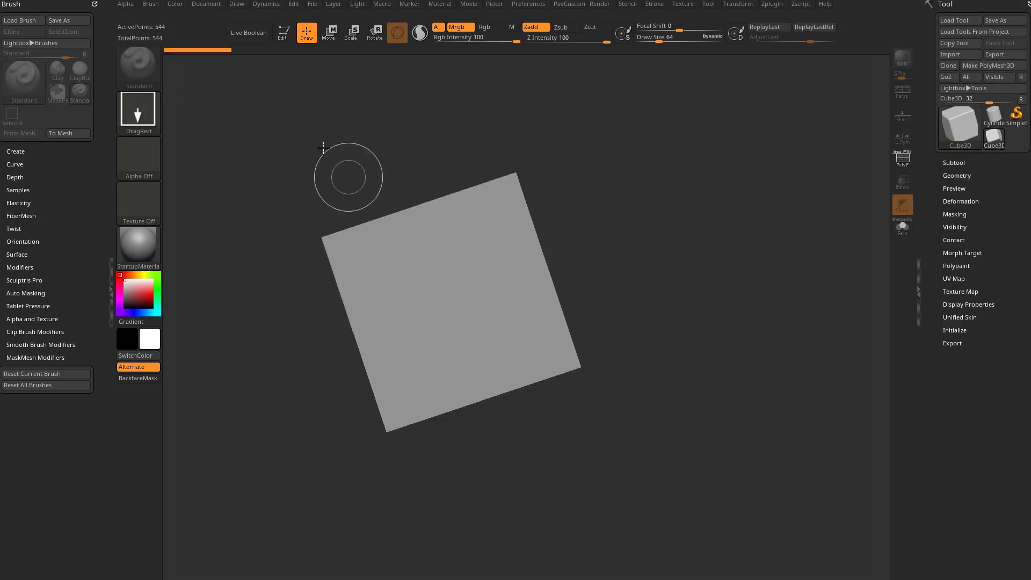
click(292, 36)
click(968, 66)
mouse_move(844, 118)
mouse_down()
mouse_move(736, 242)
mouse_move(823, 221)
mouse_up()
Turn on the PolyF wireframe and apply the SkinShade4 material to the cube.
click(902, 159)
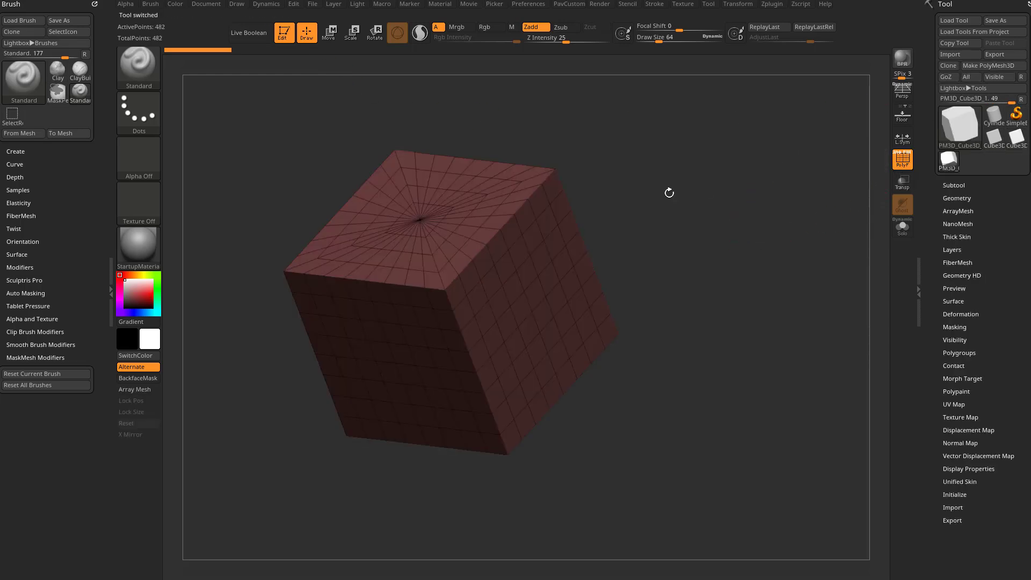
click(144, 244)
click(739, 449)
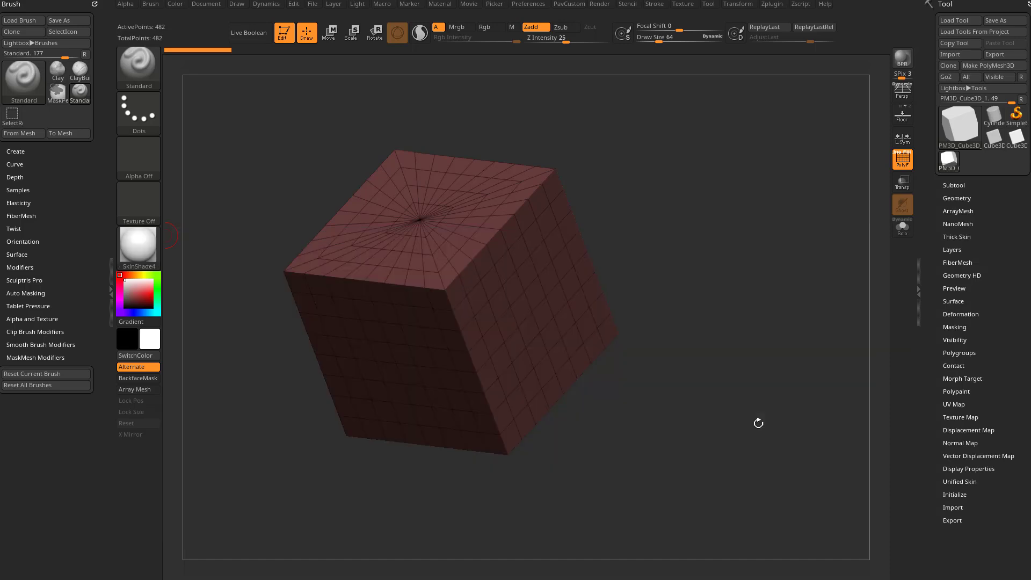
mouse_move(756, 420)
mouse_down()
mouse_move(796, 345)
mouse_move(741, 288)
mouse_move(662, 293)
mouse_up()
key(w)
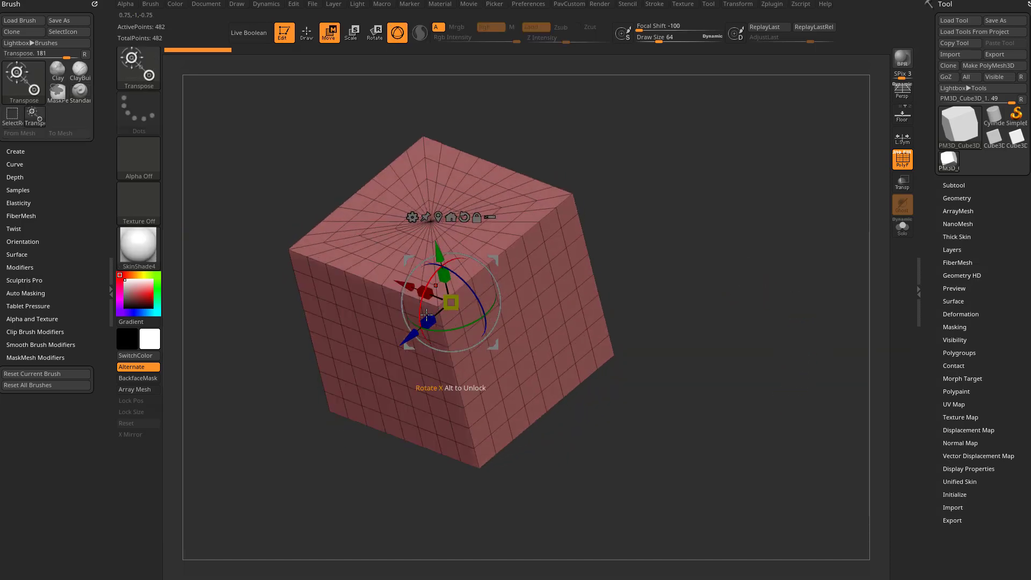
Scale the cube down along one axis with the Transpose gizmo into a thick slab.
mouse_move(427, 313)
mouse_down()
mouse_move(620, 231)
mouse_move(607, 245)
mouse_up()
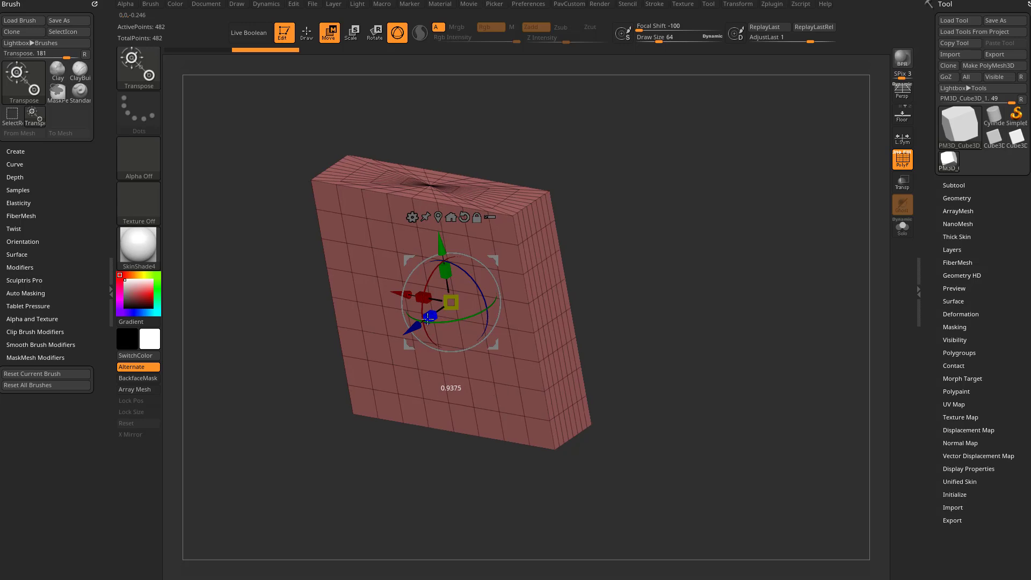
click(952, 200)
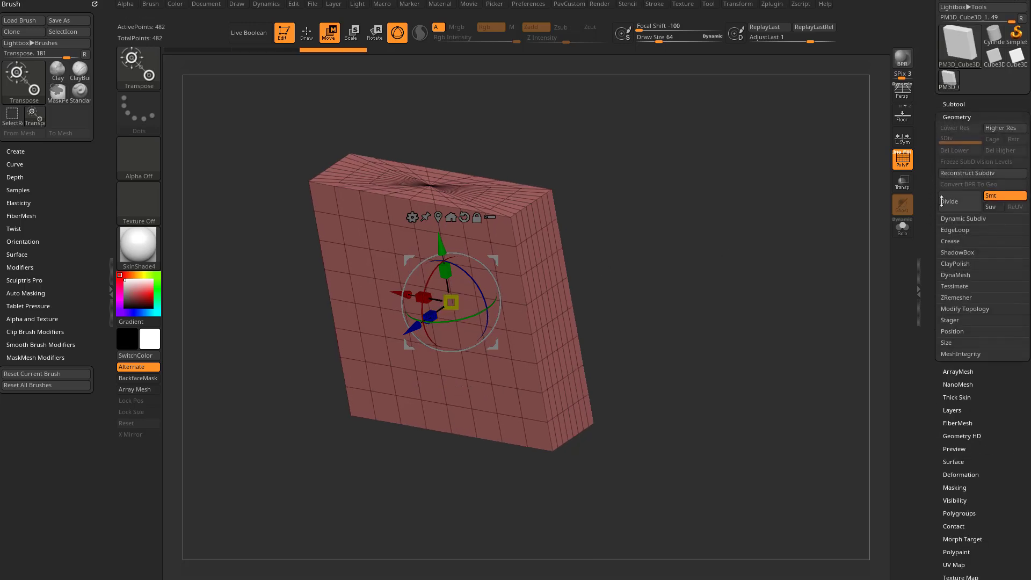
ZRemesh the slab with AdaptiveSize 0 into an even quad grid.
click(957, 297)
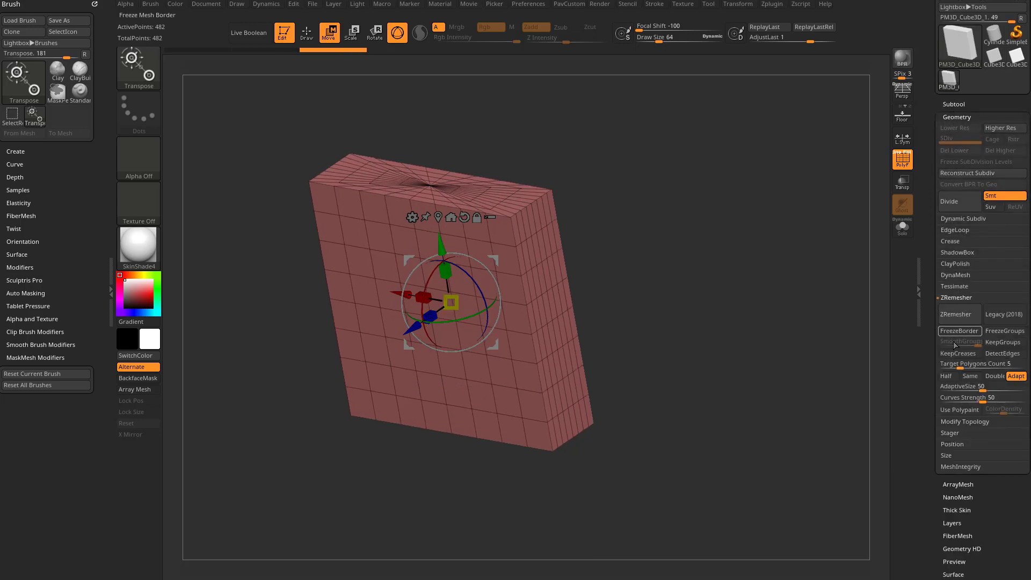
drag(951, 387, 940, 388)
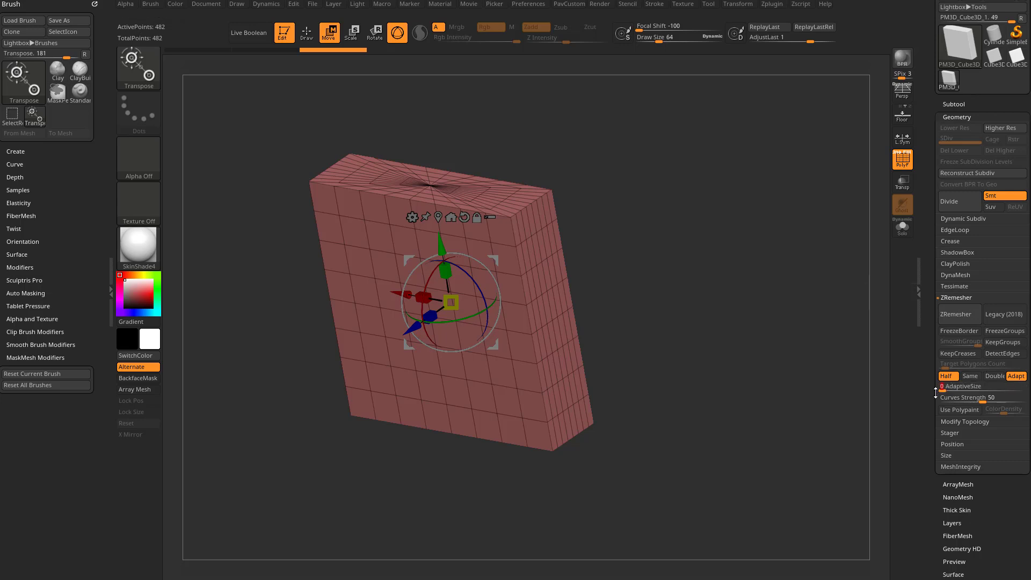
click(1004, 355)
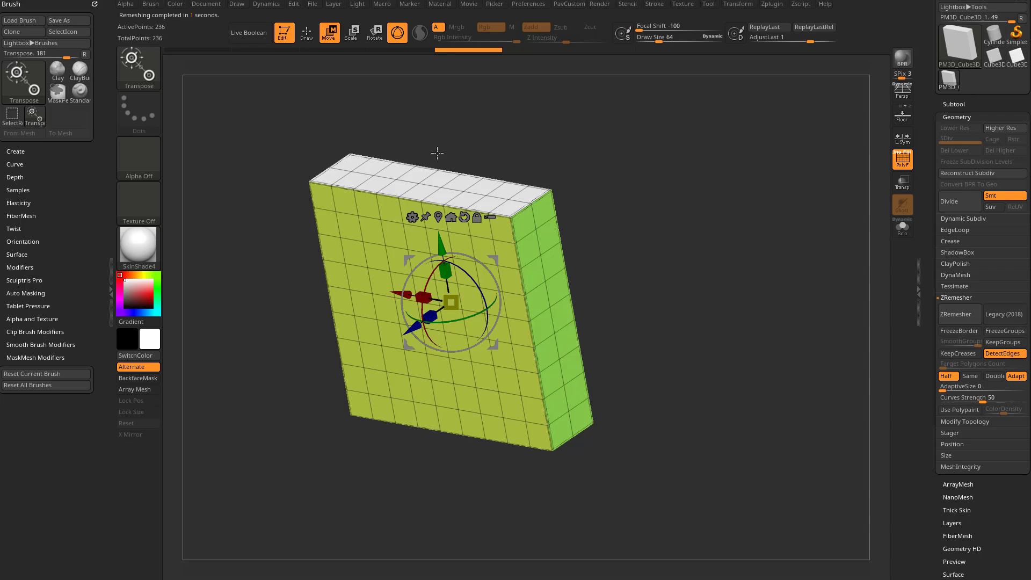
drag(718, 340, 722, 338)
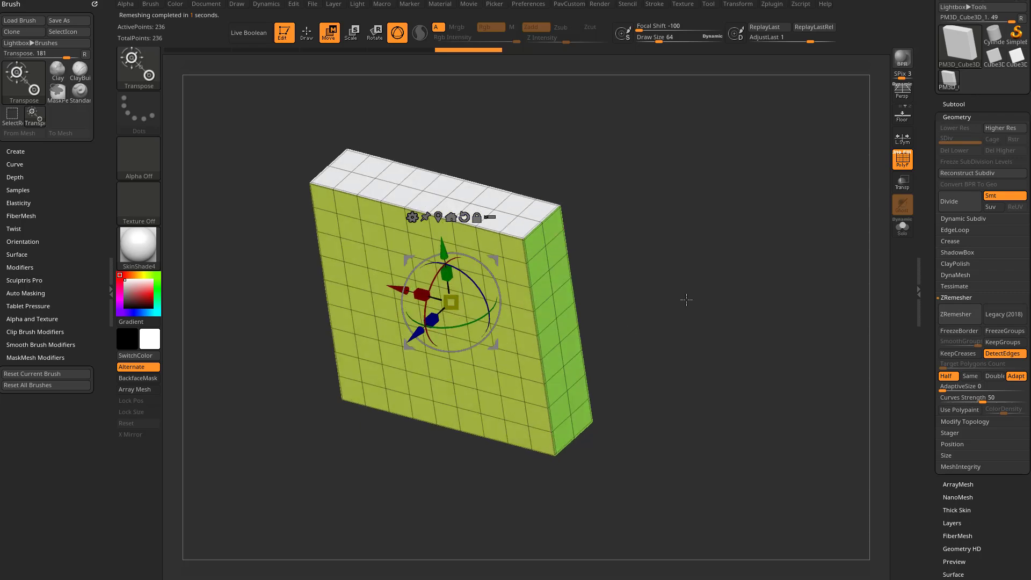
key(q)
Subdivide the slab to 14,978 points, delete lower levels, and view it straight from the front.
drag(649, 247, 670, 252)
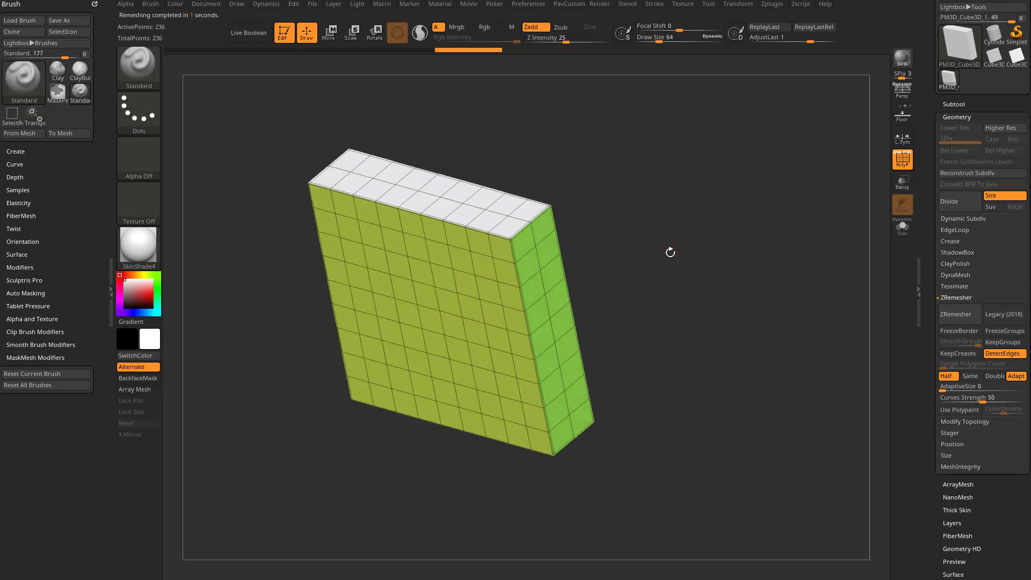
key(ctrl+d)
key(ctrl+d)
key(ctrl+d)
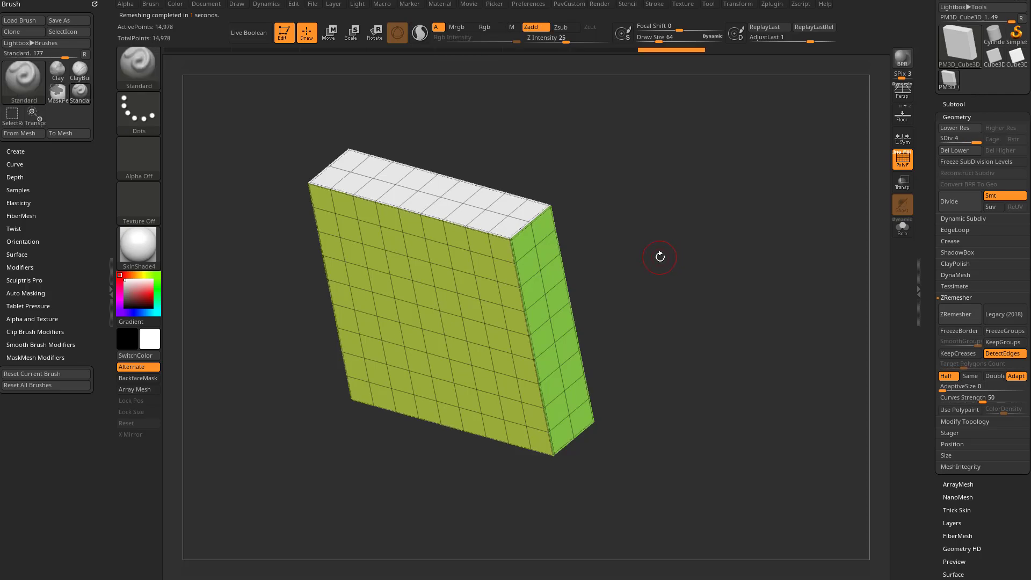
click(958, 153)
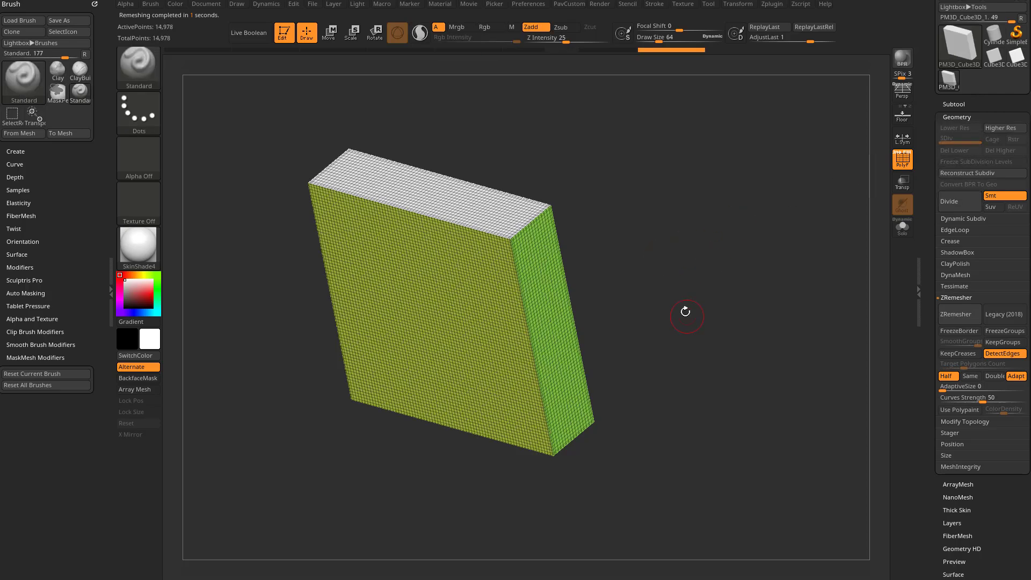
mouse_move(683, 306)
shift+mouse_down()
mouse_move(681, 239)
mouse_move(707, 265)
mouse_move(767, 261)
mouse_move(779, 225)
mouse_move(747, 247)
mouse_move(656, 218)
shift+mouse_up()
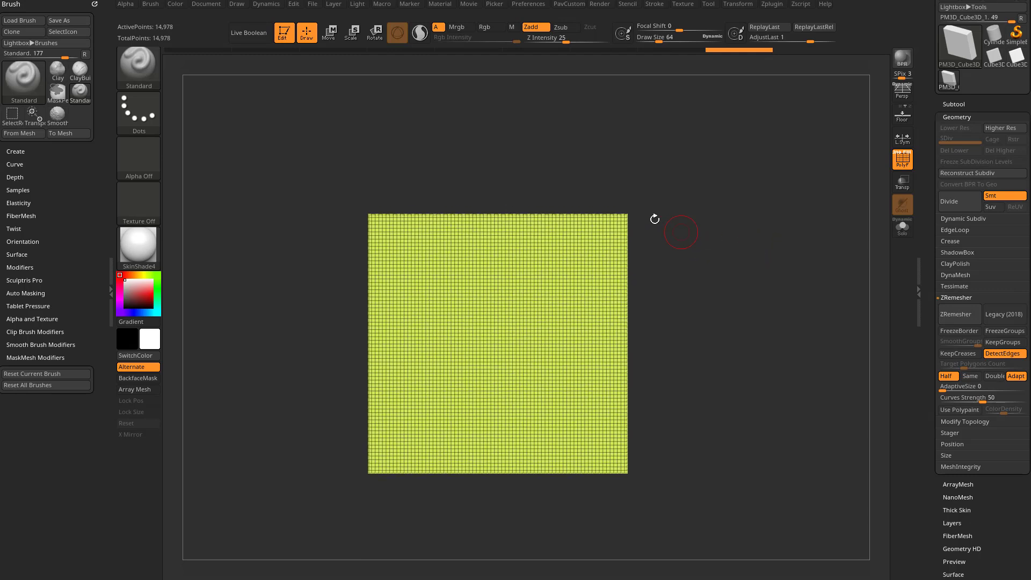
key(ctrl+shift)
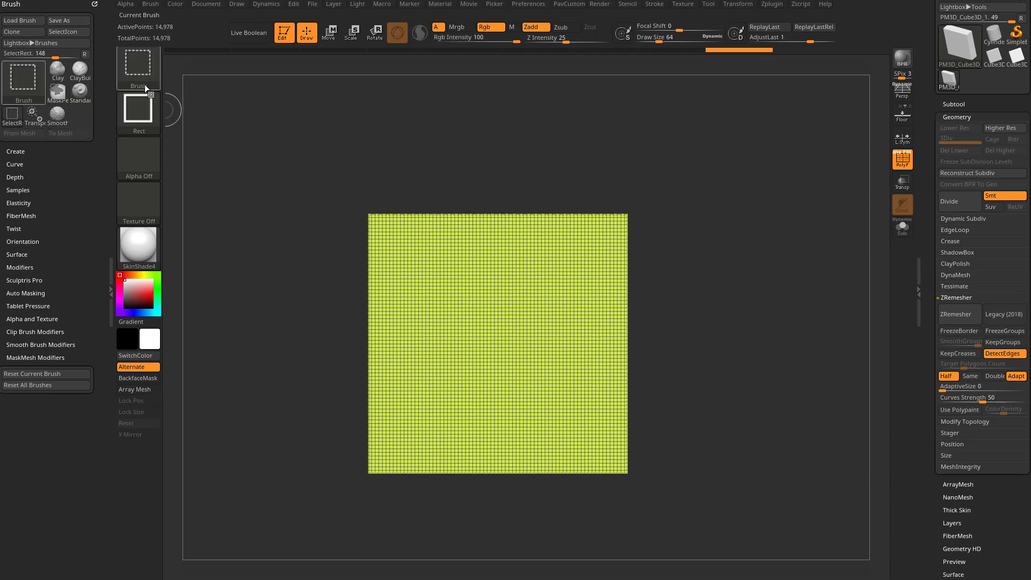
click(146, 74)
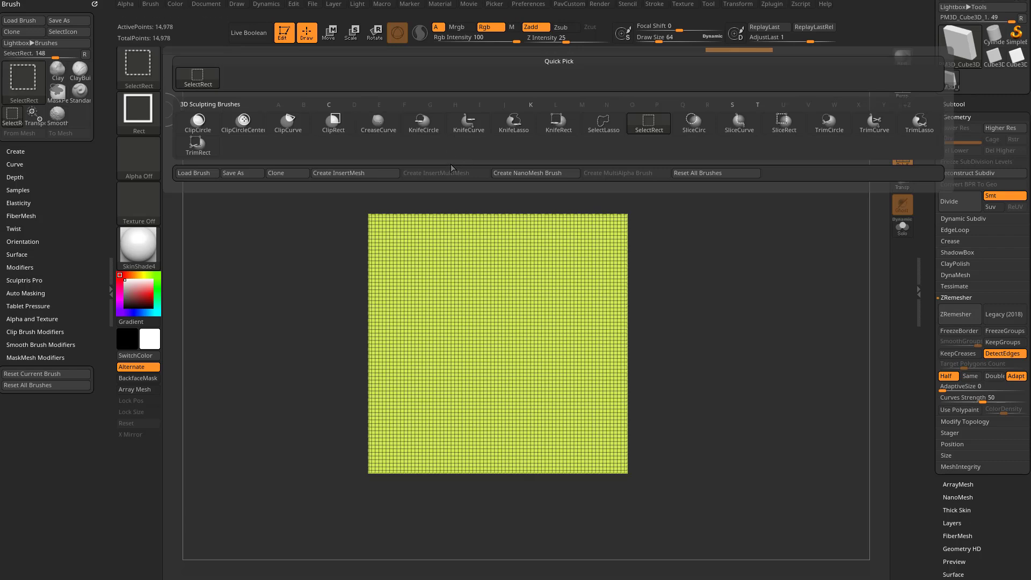
click(469, 124)
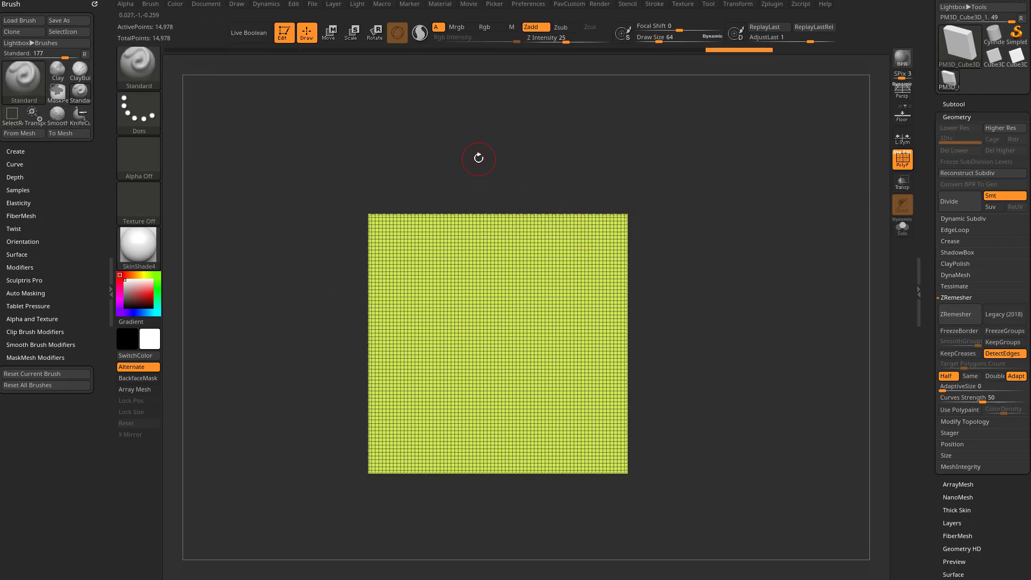
mouse_move(451, 135)
ctrl+shift+mouse_down()
mouse_move(566, 339)
mouse_move(543, 380)
mouse_move(617, 358)
ctrl+shift+mouse_up()
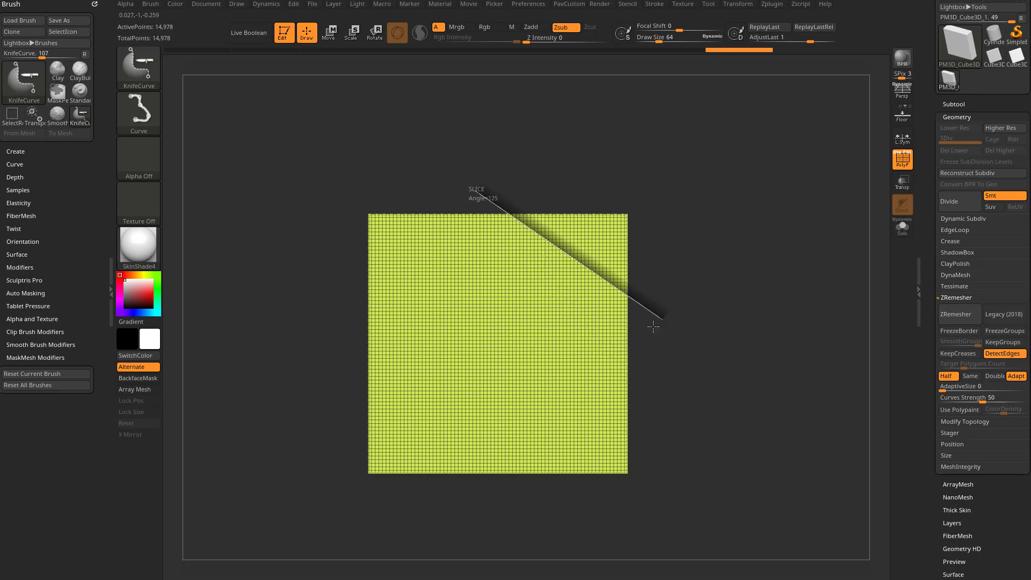
ctrl+shift+drag(618, 358, 664, 369)
key(ctrl+z)
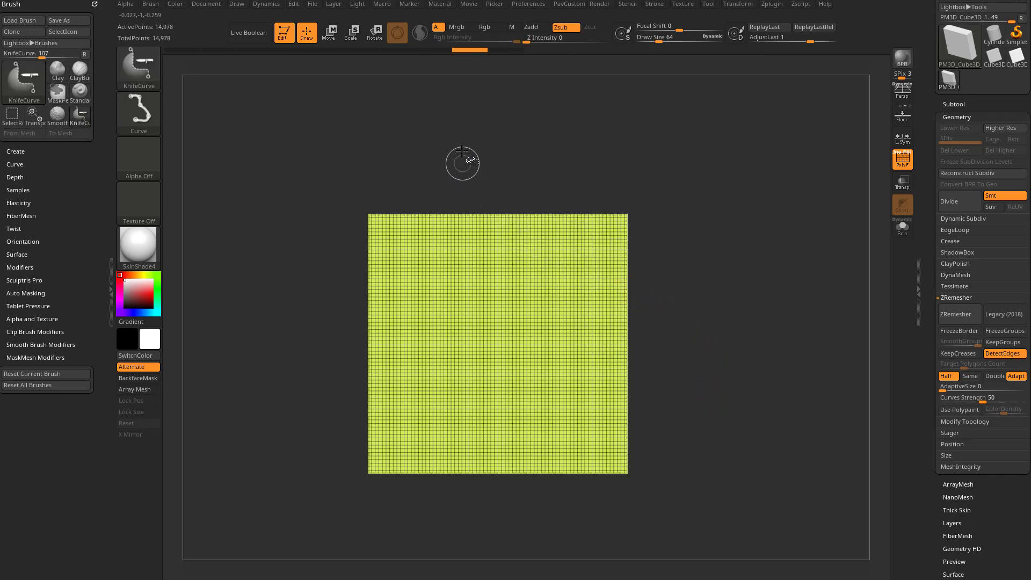
ctrl+shift+drag(463, 144, 482, 265)
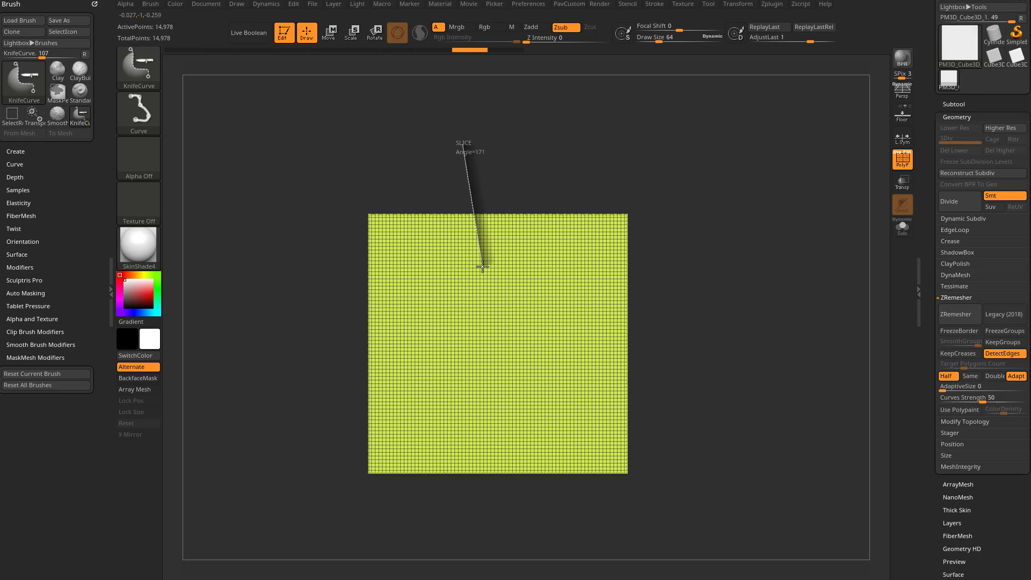
mouse_move(482, 267)
ctrl+shift+mouse_down()
mouse_move(515, 316)
mouse_move(472, 279)
mouse_move(442, 294)
mouse_move(483, 299)
mouse_move(446, 304)
mouse_move(536, 317)
mouse_move(495, 329)
mouse_move(536, 315)
mouse_move(523, 329)
mouse_move(531, 389)
ctrl+shift+mouse_up()
key(alt)
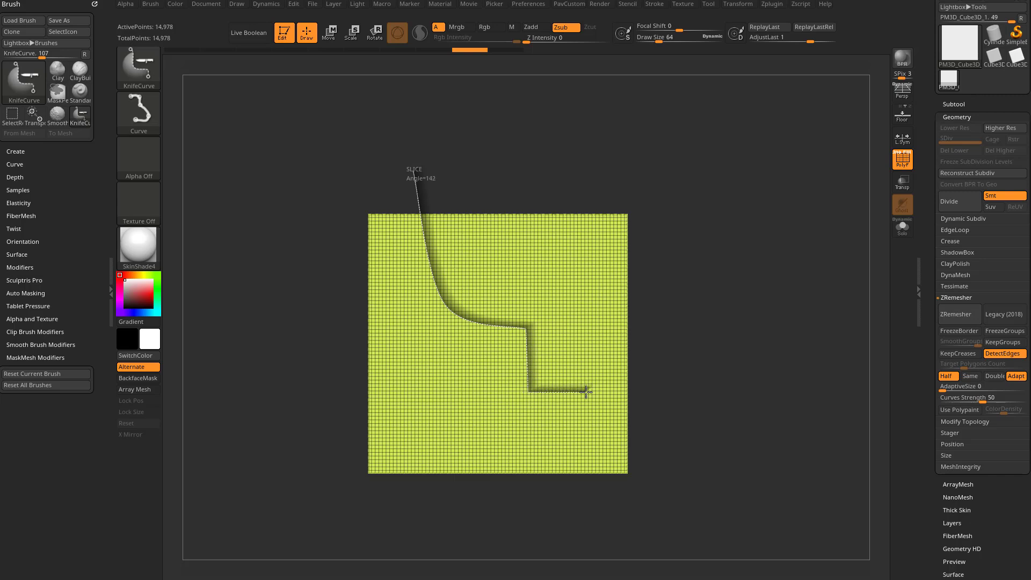
ctrl+shift+drag(594, 431, 683, 476)
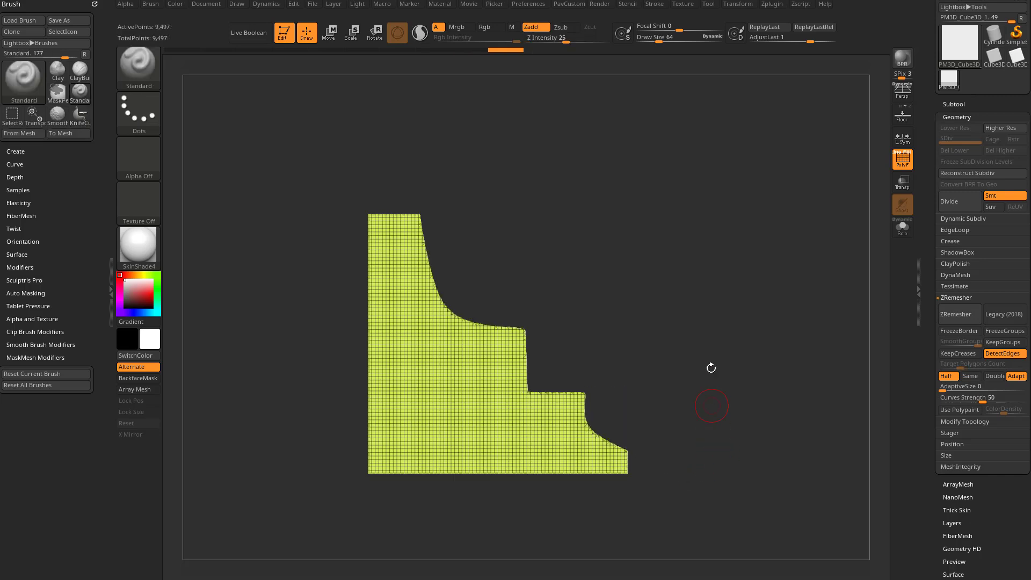
drag(711, 368, 450, 200)
mouse_move(708, 389)
mouse_down()
mouse_move(731, 345)
mouse_move(655, 242)
mouse_up()
key(ctrl+z)
mouse_move(431, 135)
ctrl+shift+mouse_down()
mouse_move(432, 296)
mouse_move(503, 301)
mouse_move(522, 137)
ctrl+shift+mouse_up()
key(alt)
key(alt)
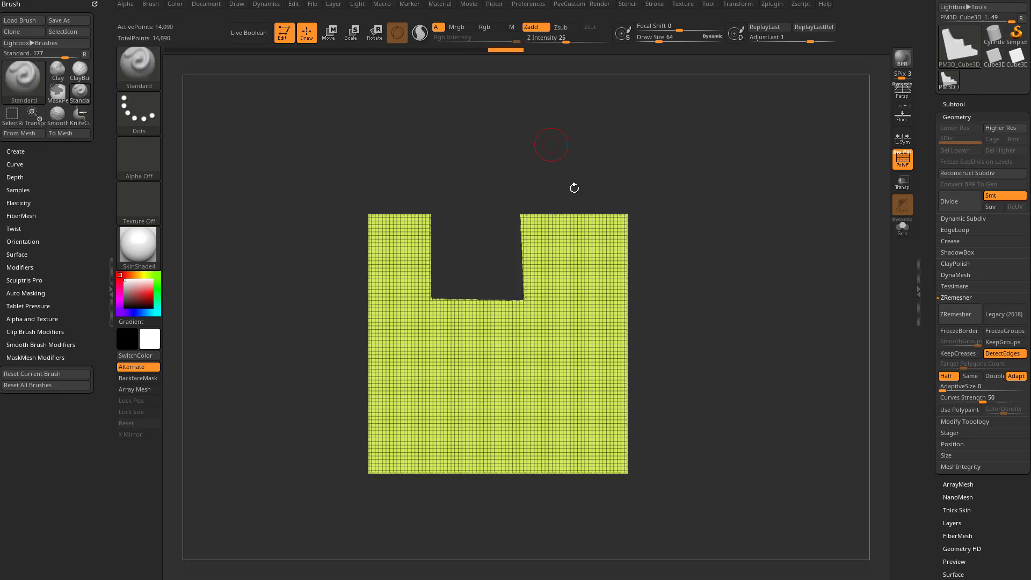
key(ctrl+z)
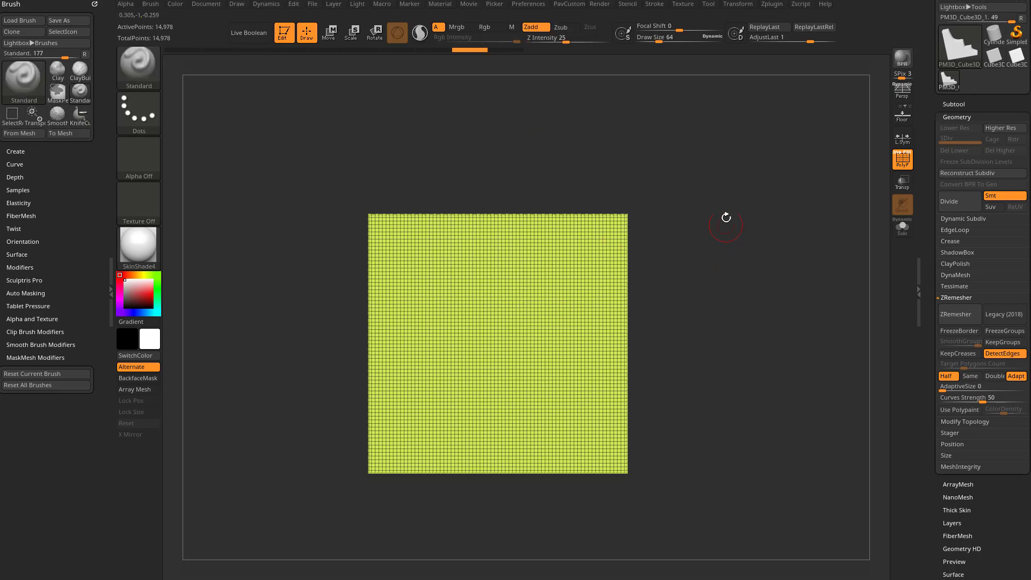
Use KnifeRect with the Rect stroke to cut notches into the slab's top edge and right side.
ctrl+shift+click(141, 64)
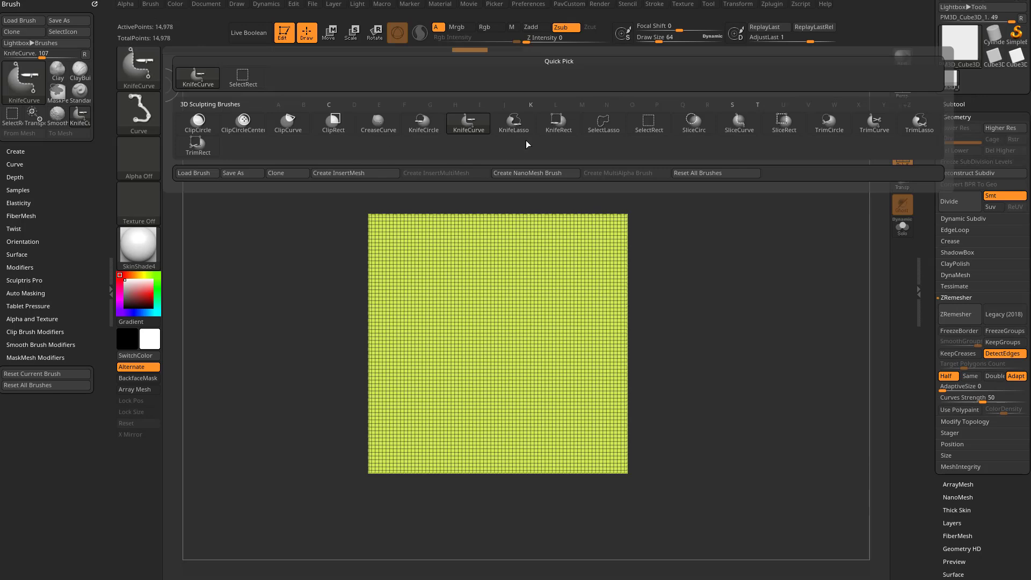
click(558, 127)
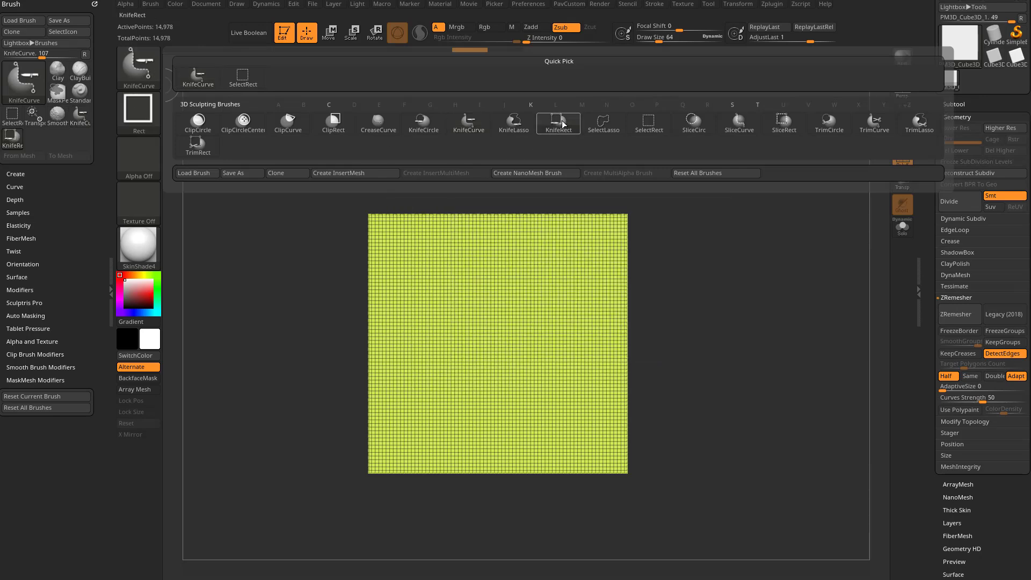
click(140, 116)
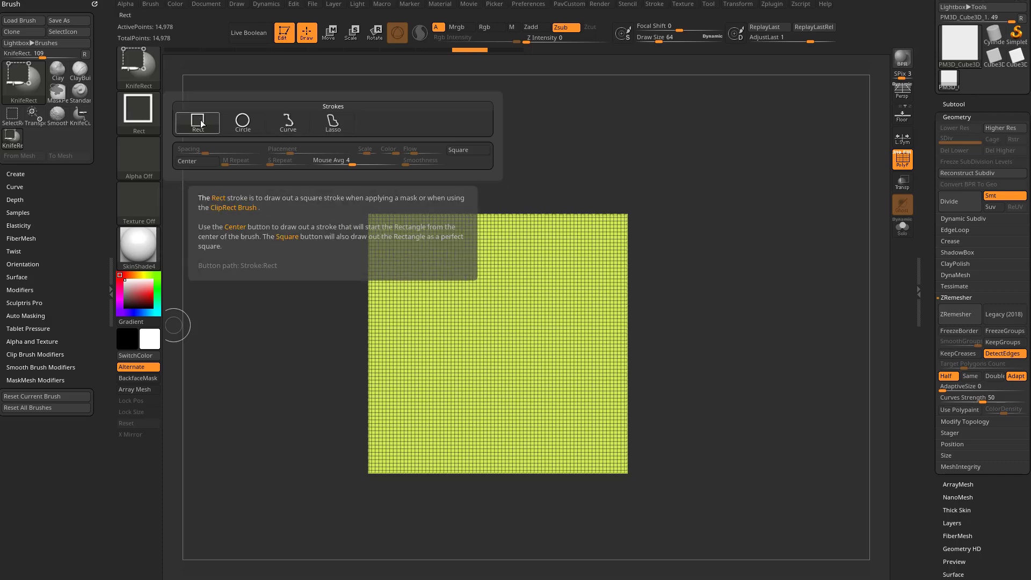
click(148, 117)
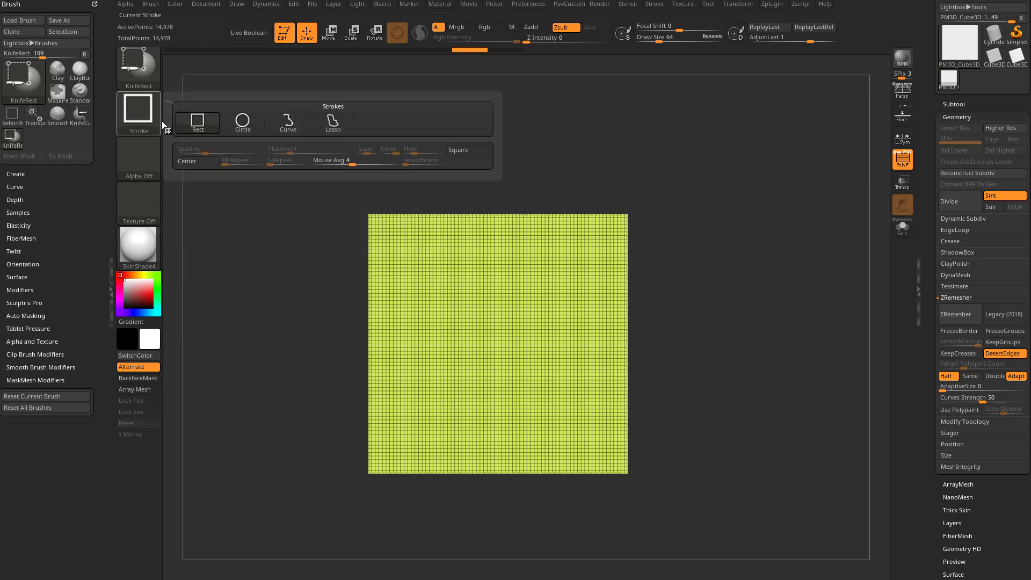
click(203, 130)
mouse_move(452, 143)
mouse_down()
mouse_move(514, 292)
mouse_move(480, 297)
mouse_up()
drag(666, 277, 567, 433)
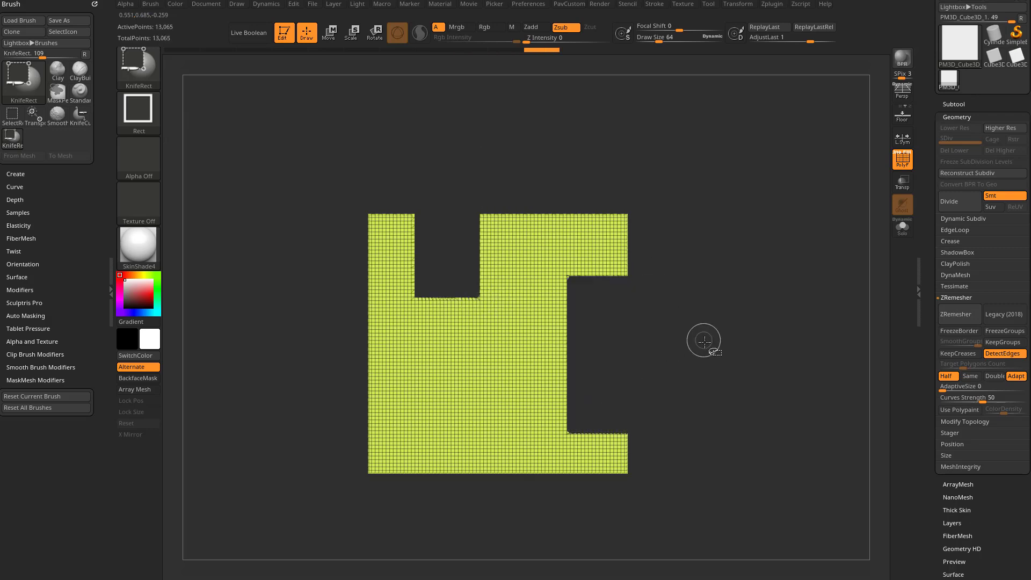
Cut round KnifeCircle bites into the top edge and along the right notch.
click(134, 72)
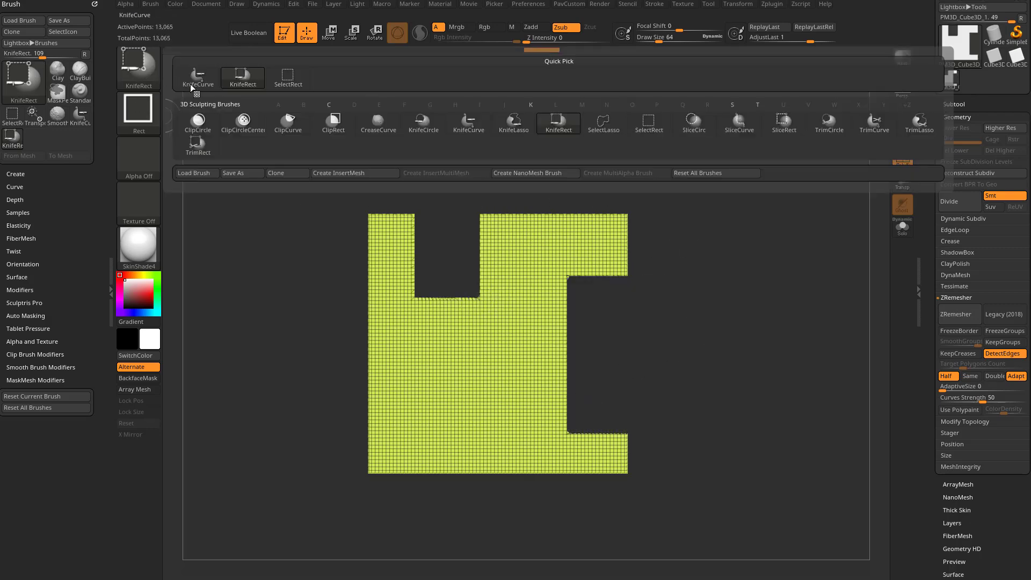
click(424, 123)
click(133, 111)
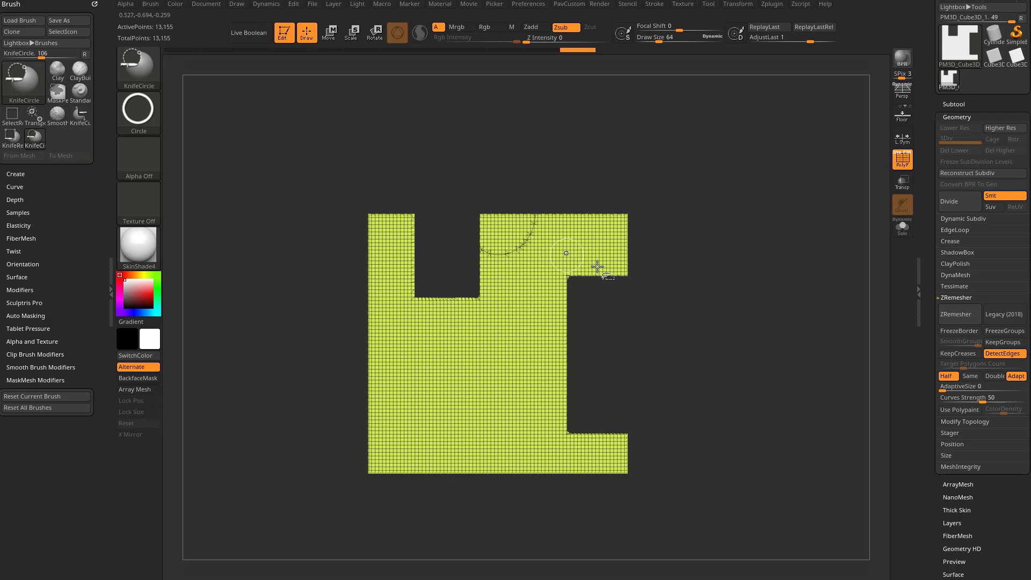
key(ctrl+shift)
ctrl+shift+drag(487, 190, 518, 235)
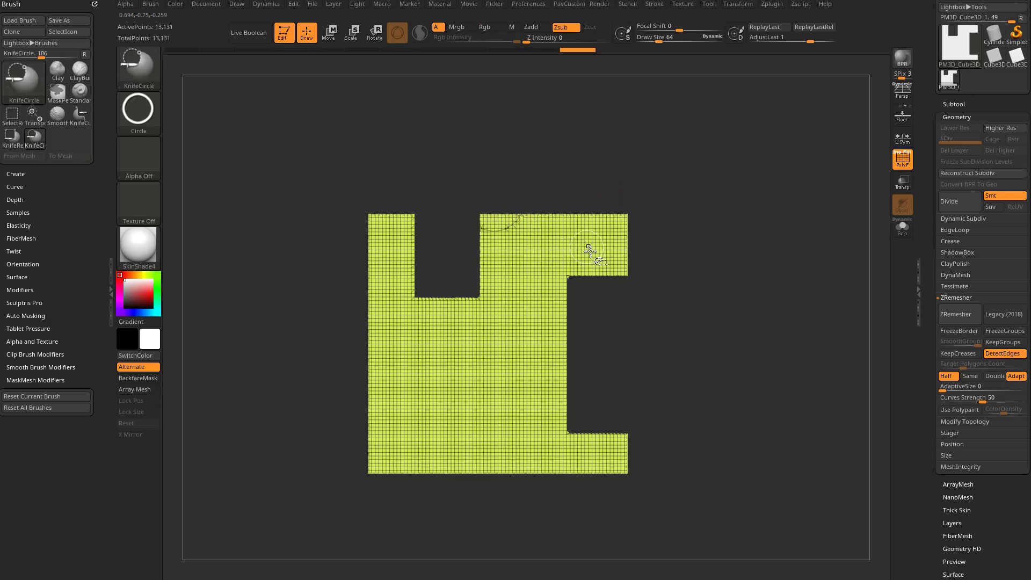
ctrl+shift+drag(457, 193, 528, 271)
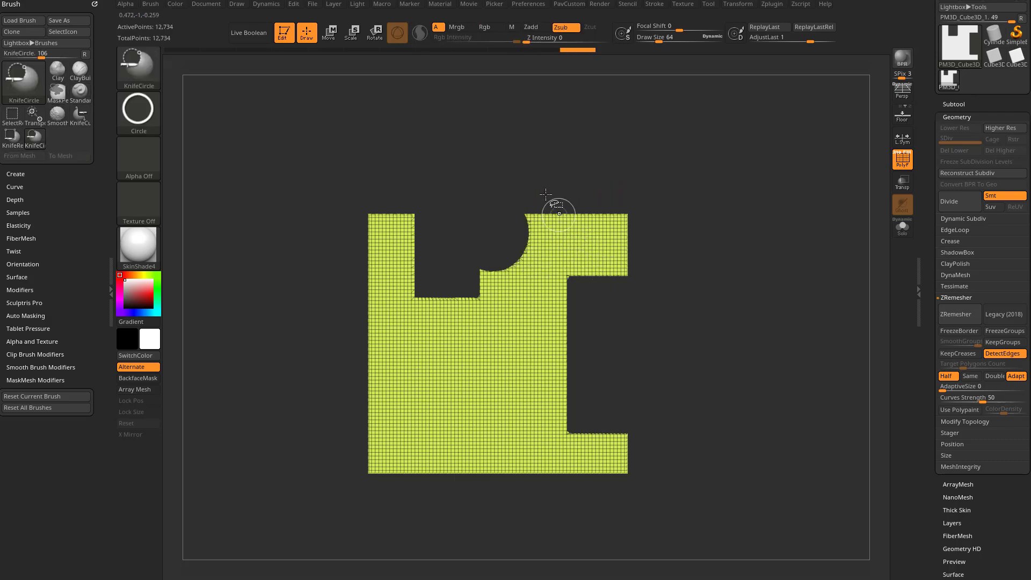
ctrl+shift+drag(532, 185, 579, 234)
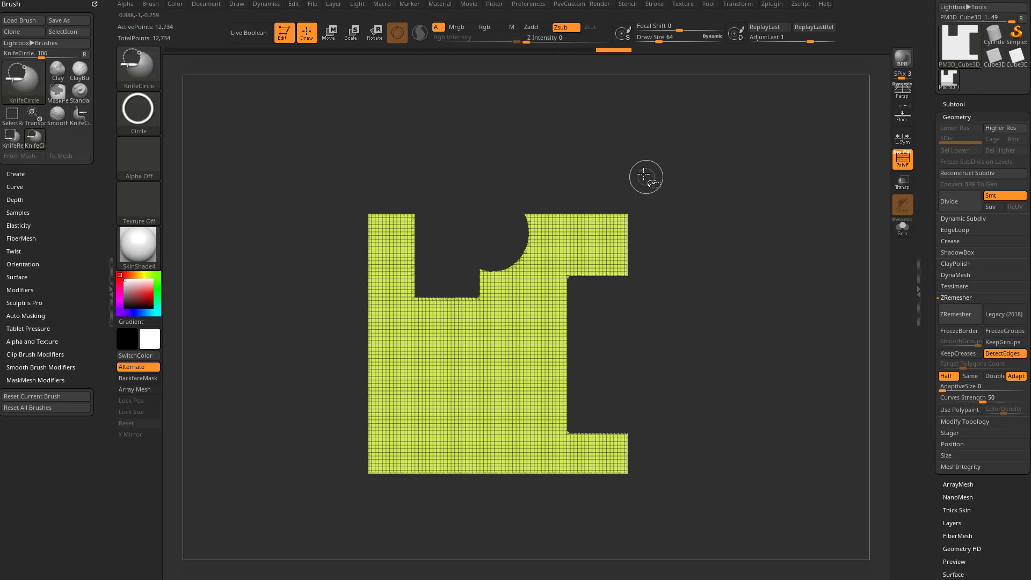
mouse_move(649, 225)
ctrl+shift+mouse_down()
mouse_move(607, 412)
mouse_move(675, 374)
ctrl+shift+mouse_up()
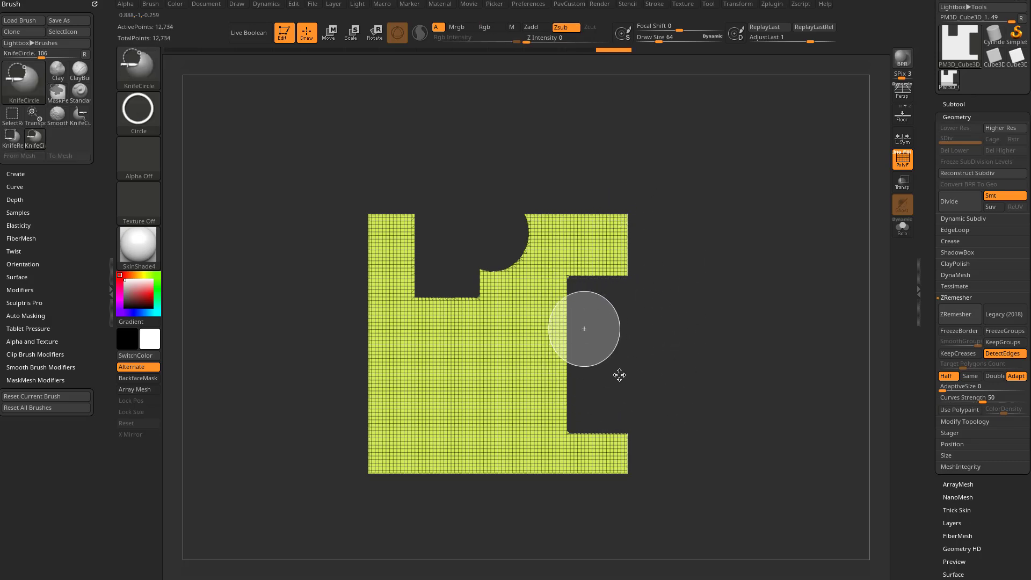
ctrl+shift+drag(675, 374, 617, 373)
ctrl+shift+drag(633, 326, 572, 332)
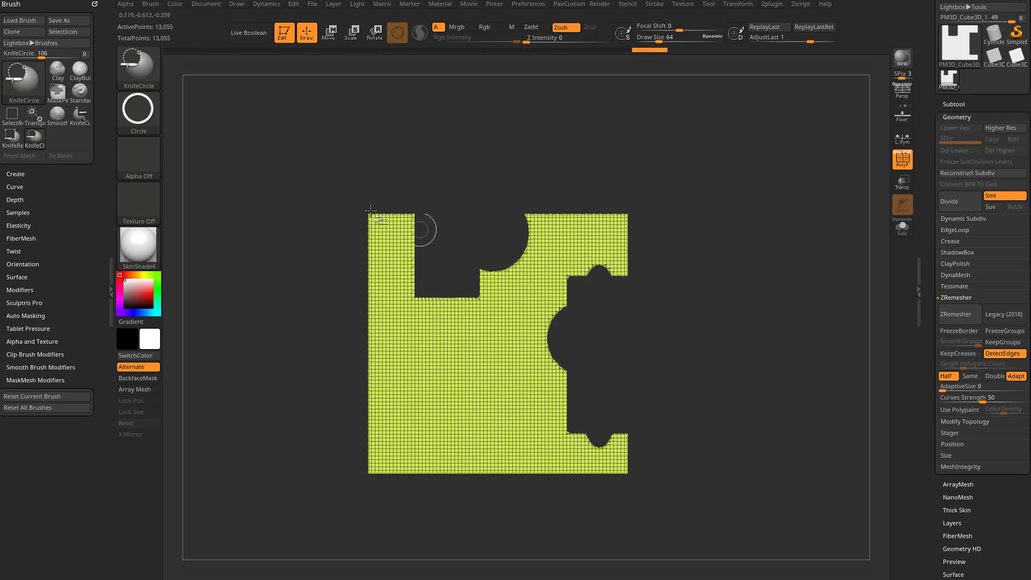
Cut proportioned round notches at the top-right and inner top-left corners, then undo all cuts.
click(146, 110)
click(469, 149)
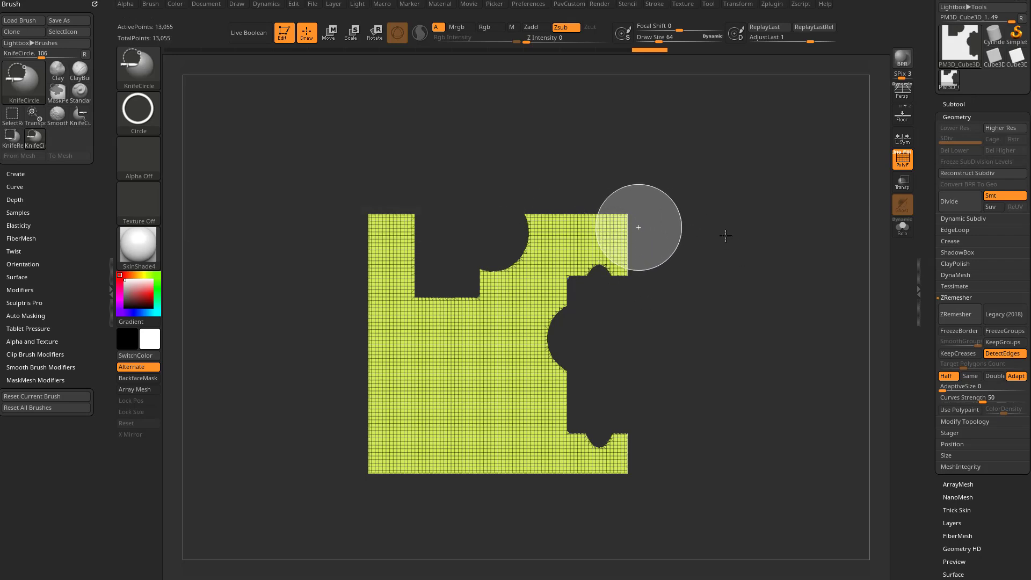
drag(690, 208, 713, 203)
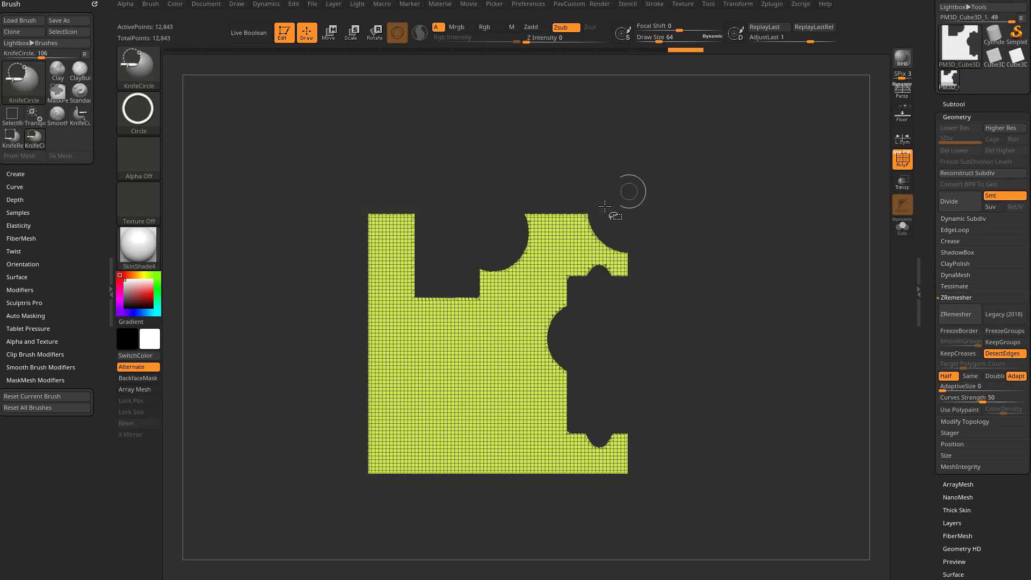
click(157, 115)
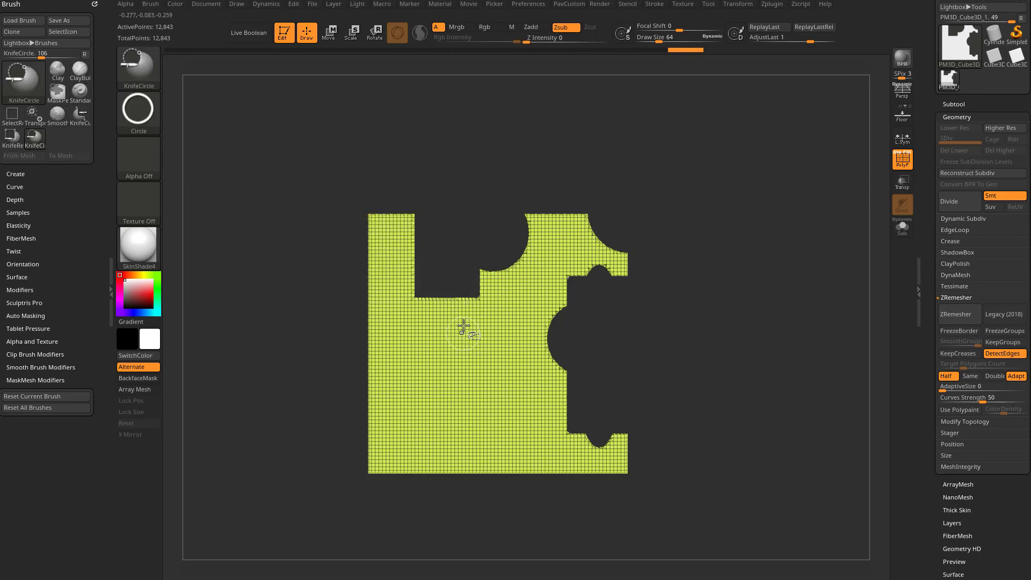
mouse_move(442, 288)
mouse_down()
mouse_move(441, 327)
mouse_move(492, 321)
mouse_move(483, 314)
mouse_up()
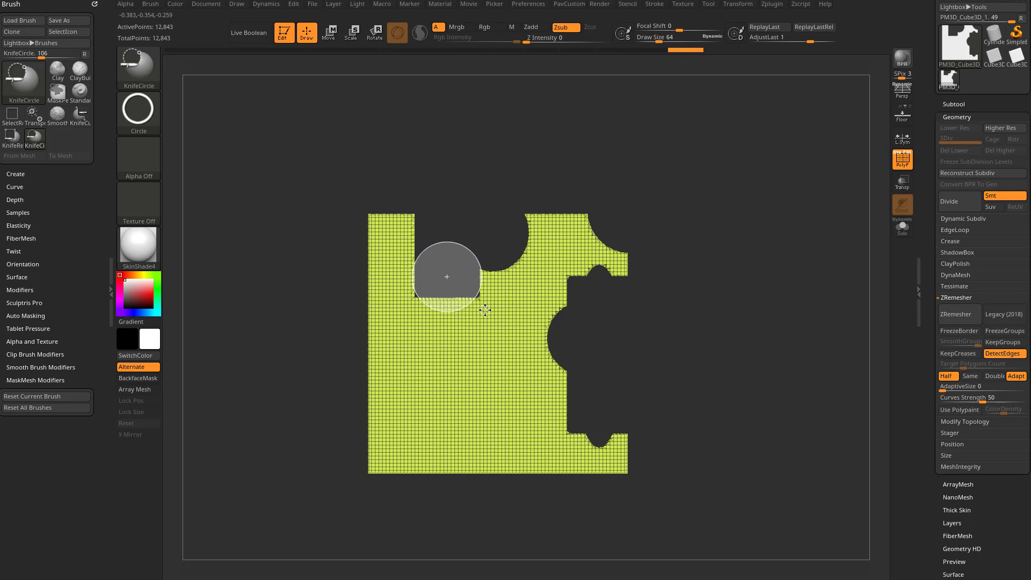
drag(483, 316, 484, 312)
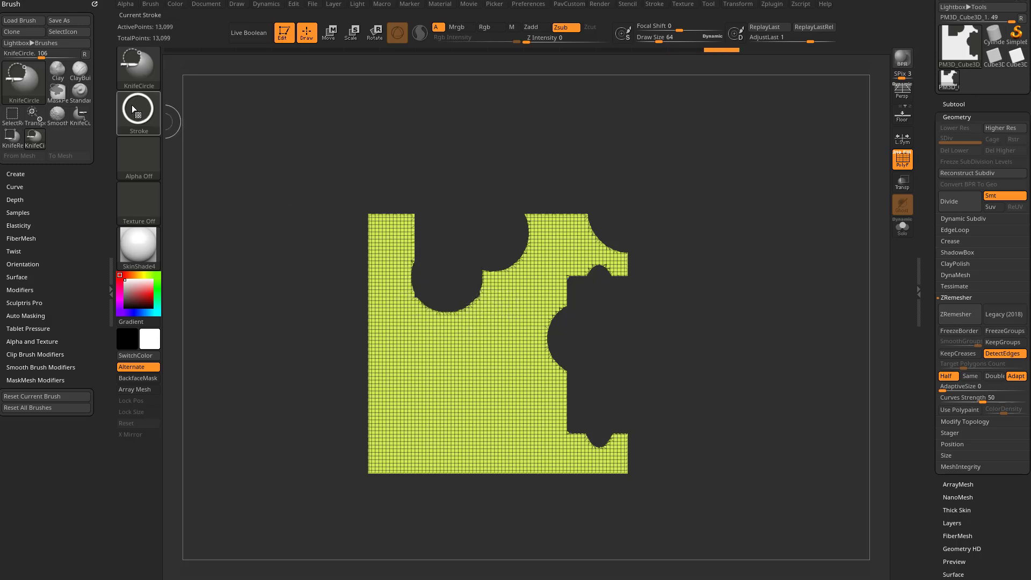
key(ctrl+shift)
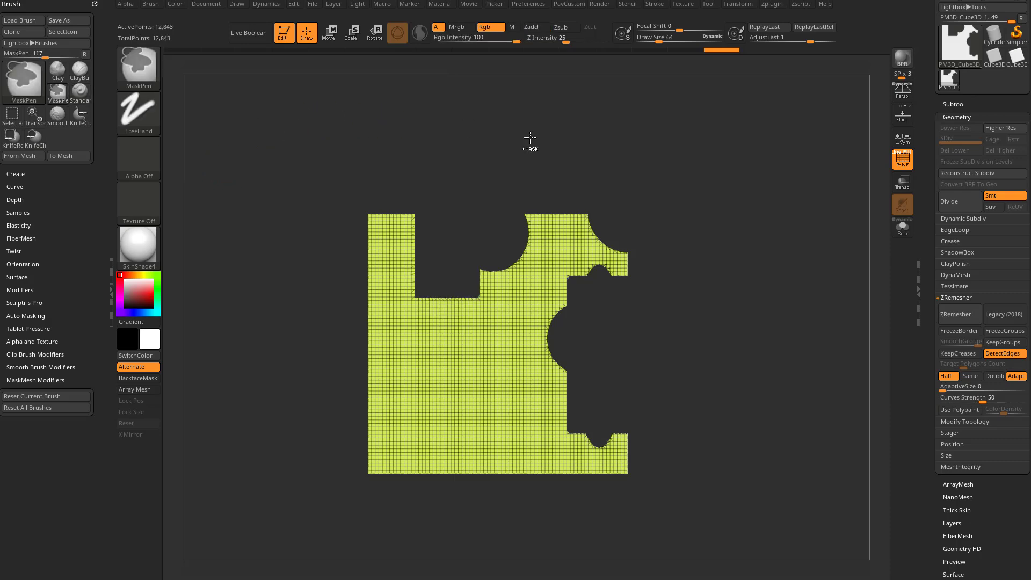
key(ctrl+z)
key(ctrl+z)
key(ctrl+z)
key(ctrl+z)
key(ctrl+z)
key(ctrl+z)
Switch to KnifeCurve, test a curved slice down to 4,895 points, and undo it.
key(ctrl+shift)
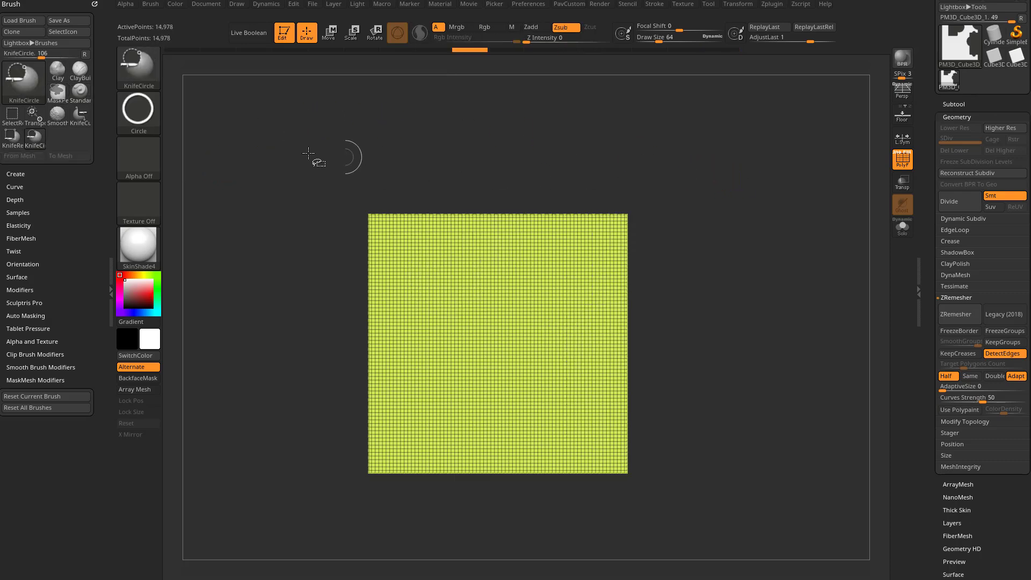
click(135, 65)
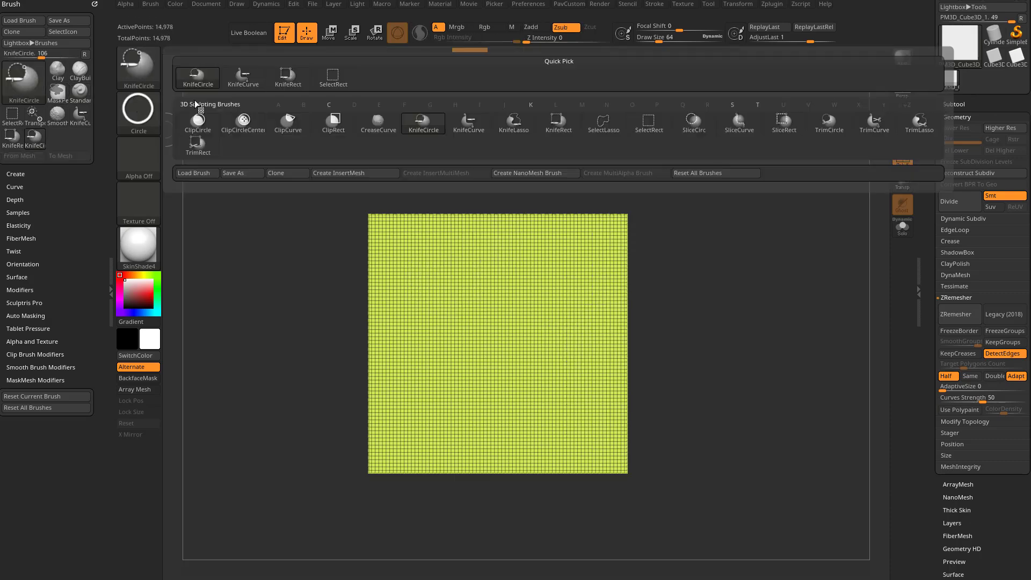
click(472, 130)
mouse_move(475, 153)
ctrl+shift+mouse_down()
mouse_move(503, 297)
mouse_move(732, 418)
mouse_move(720, 413)
ctrl+shift+mouse_up()
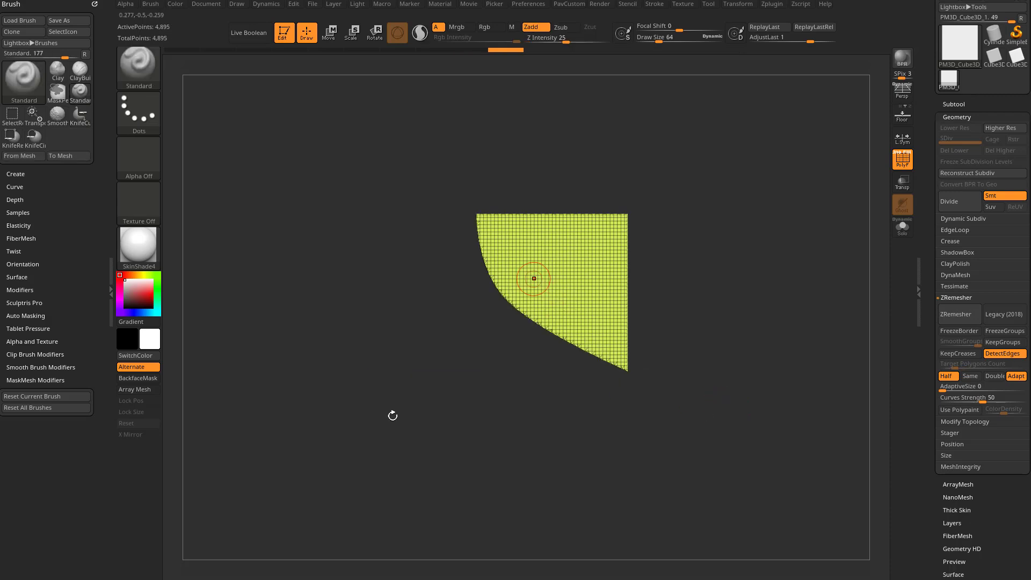
key(ctrl+z)
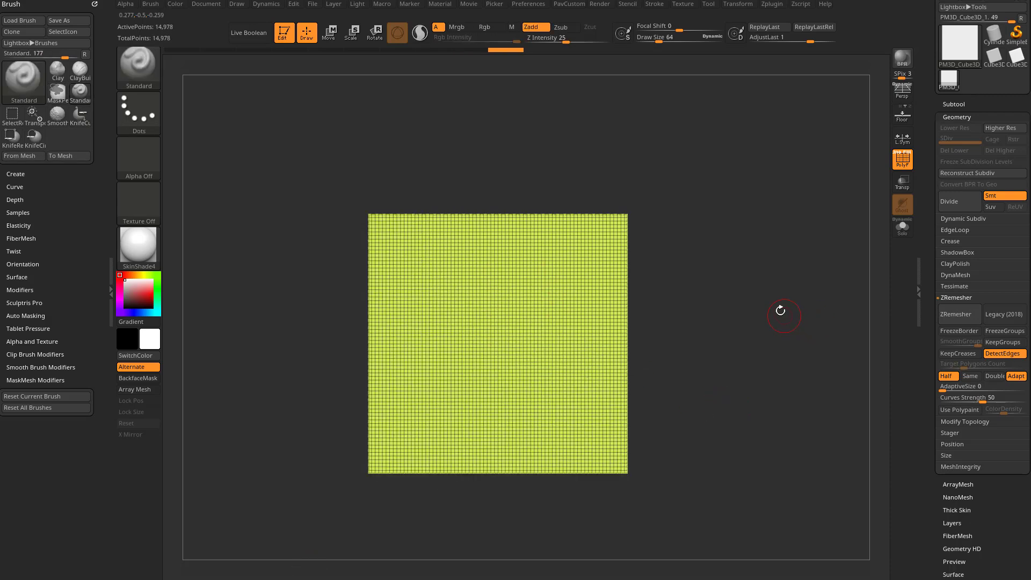
key(space)
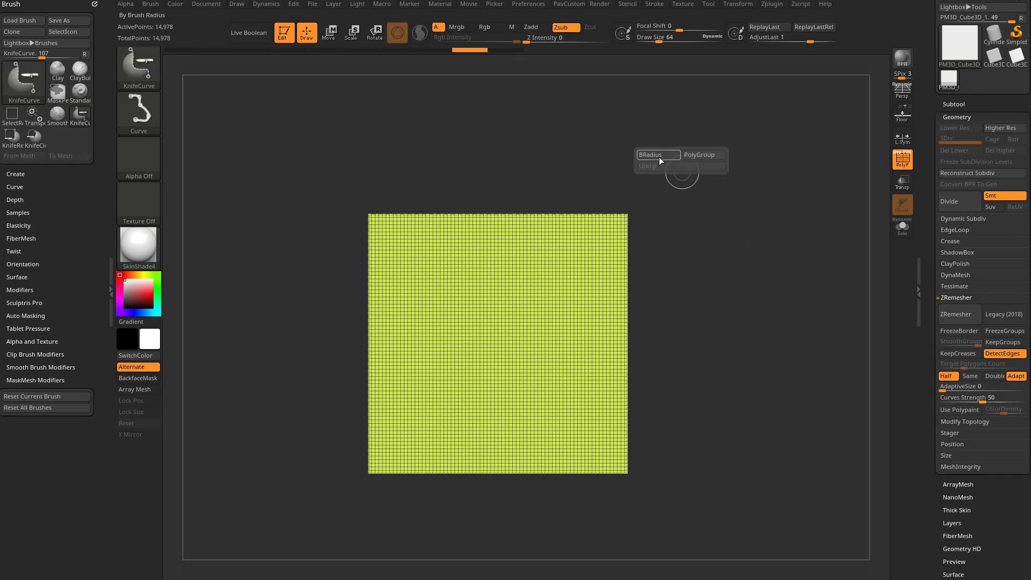
Enable BRadius for KnifeCurve, cut a curved strip from the top, inspect it, and undo it.
click(658, 157)
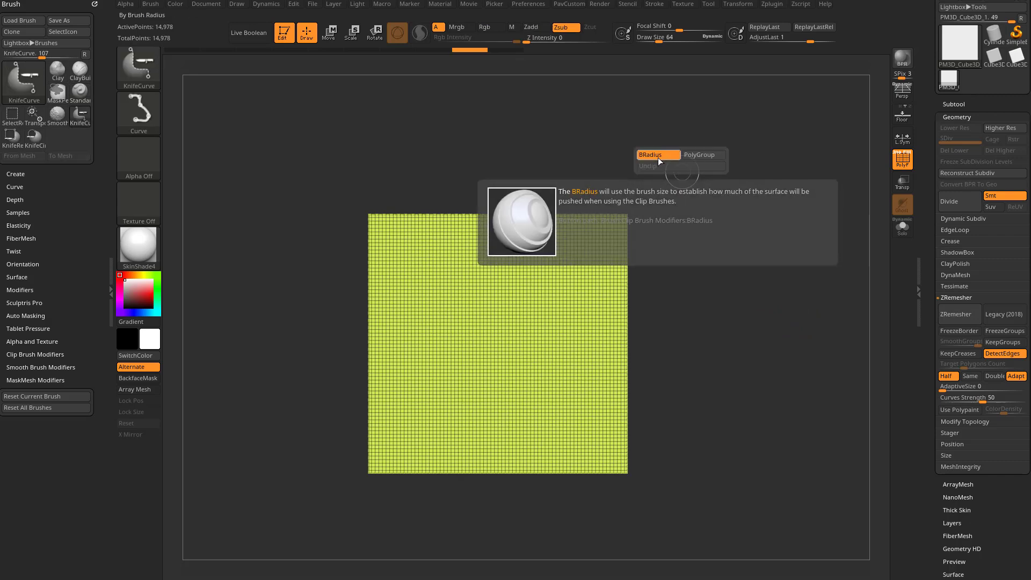
mouse_move(500, 143)
mouse_down()
mouse_move(660, 394)
mouse_move(719, 418)
mouse_up()
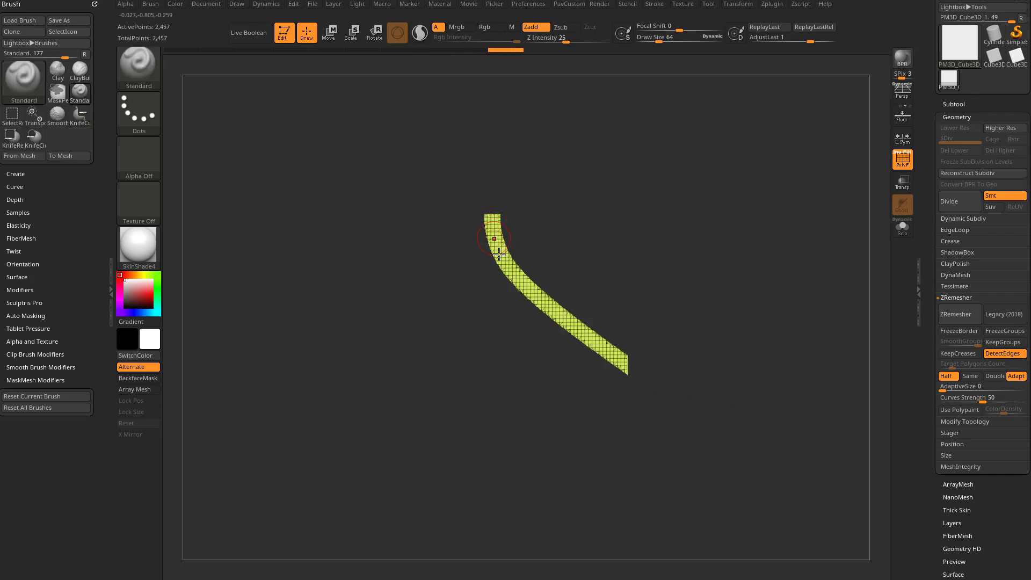
shift+drag(628, 303, 676, 289)
key(ctrl+z)
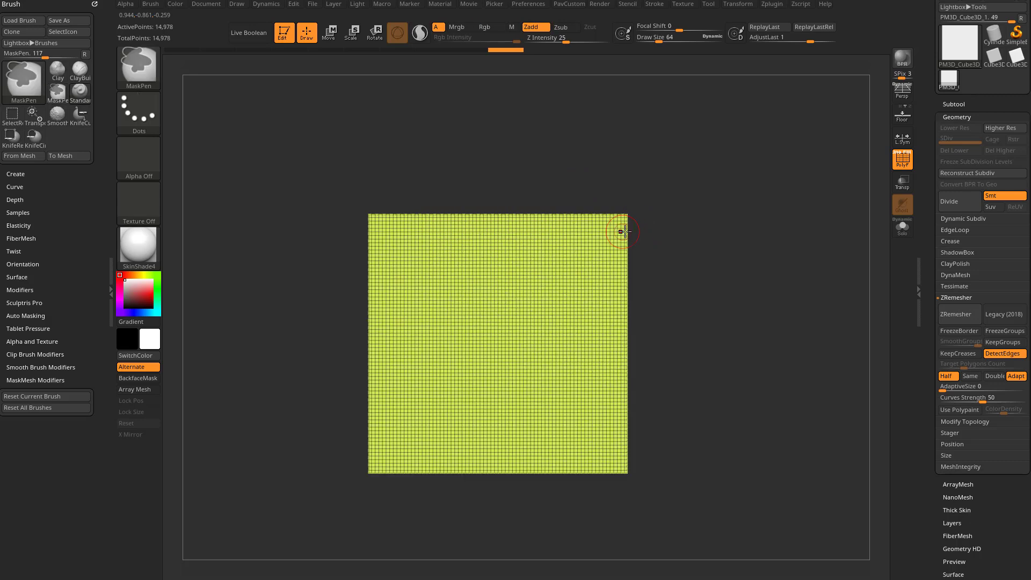
Adjust the brush size, then test wider and narrower curved strip cuts, undoing each.
drag(686, 215, 691, 216)
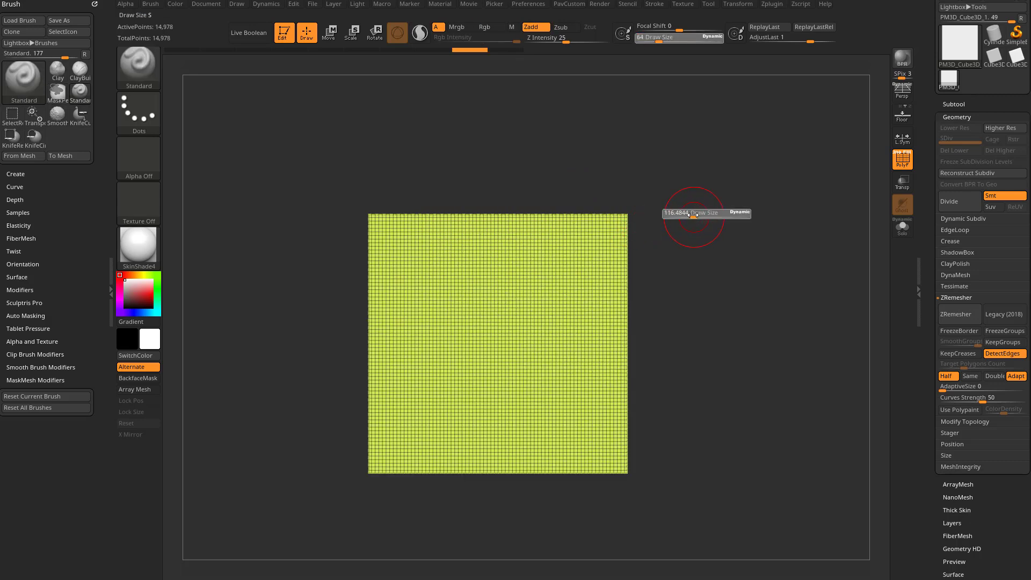
drag(473, 182, 739, 424)
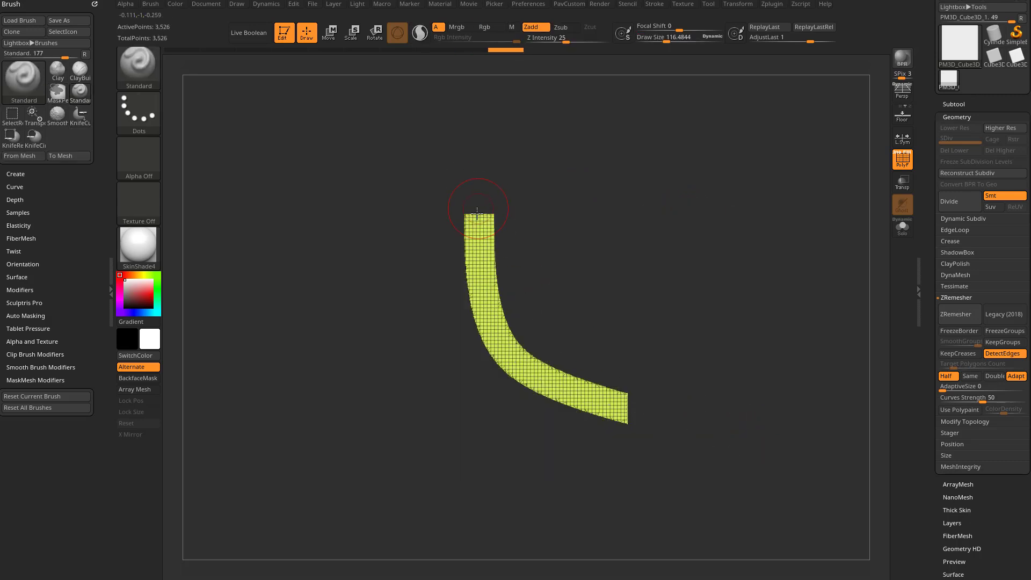
key(ctrl+z)
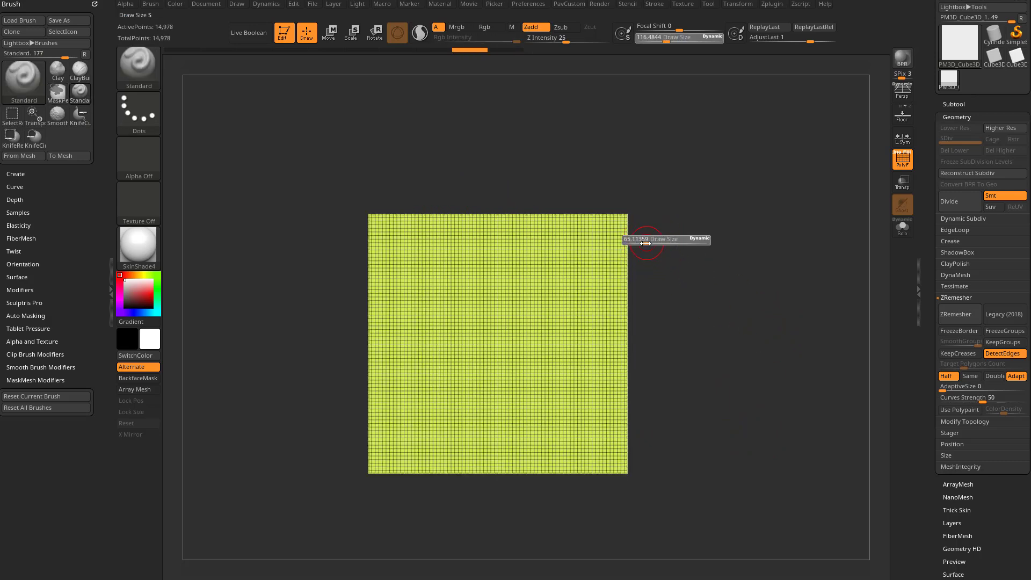
ctrl+shift+drag(494, 180, 720, 414)
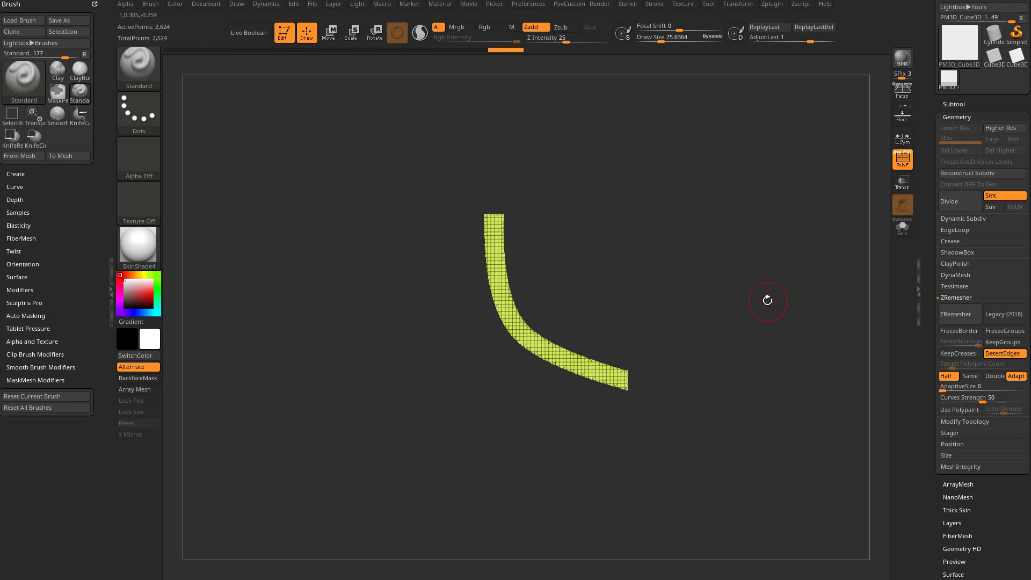
key(ctrl+z)
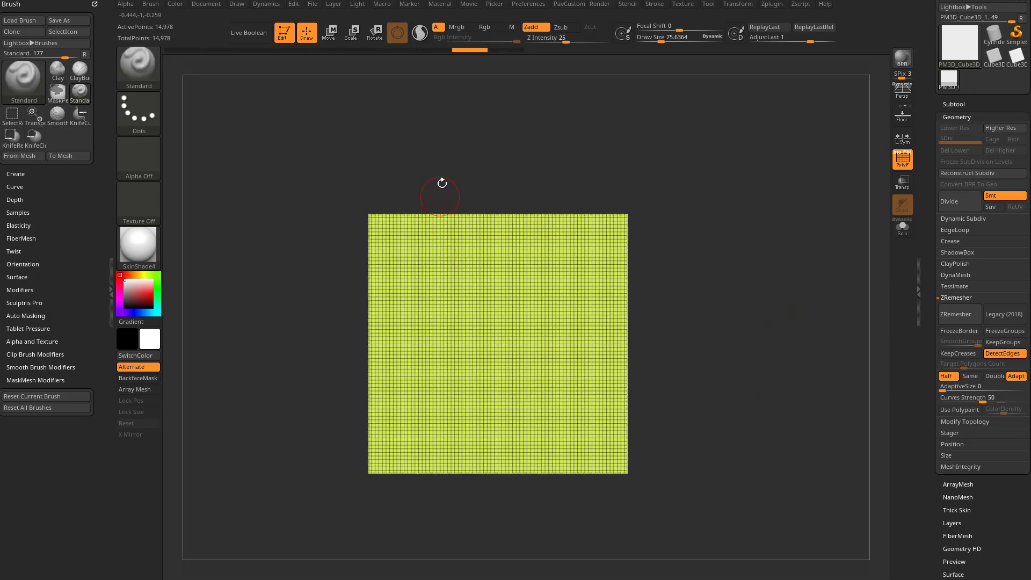
Cut a curved channel and a straight branch cut into the slab, inspect them, then undo both.
ctrl+shift+drag(442, 183, 744, 406)
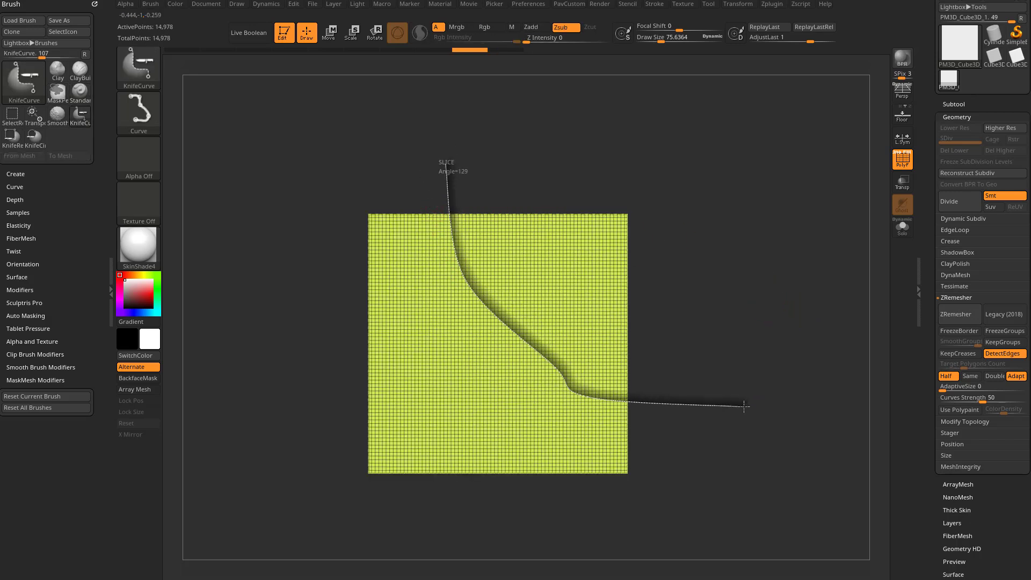
ctrl+shift+drag(743, 406, 753, 399)
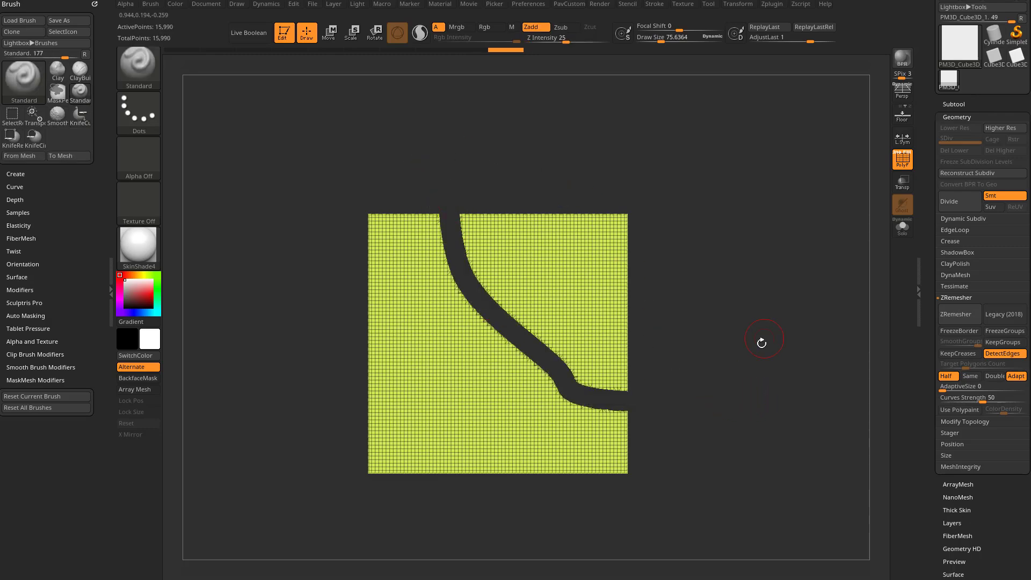
mouse_move(761, 342)
mouse_down()
mouse_move(755, 352)
mouse_move(466, 199)
mouse_up()
ctrl+shift+drag(605, 149, 524, 327)
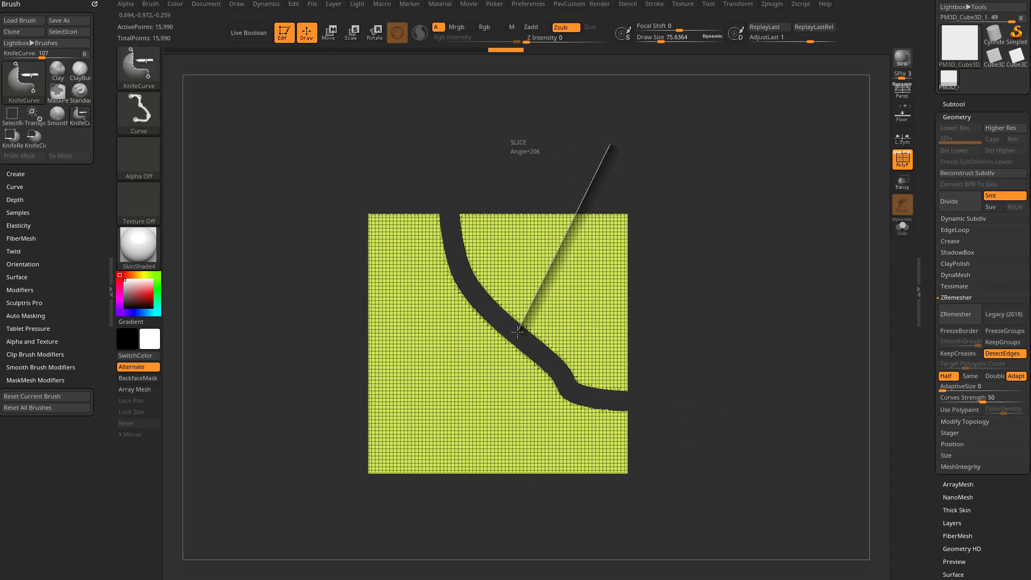
mouse_move(452, 225)
mouse_down()
mouse_move(664, 341)
mouse_move(512, 379)
mouse_up()
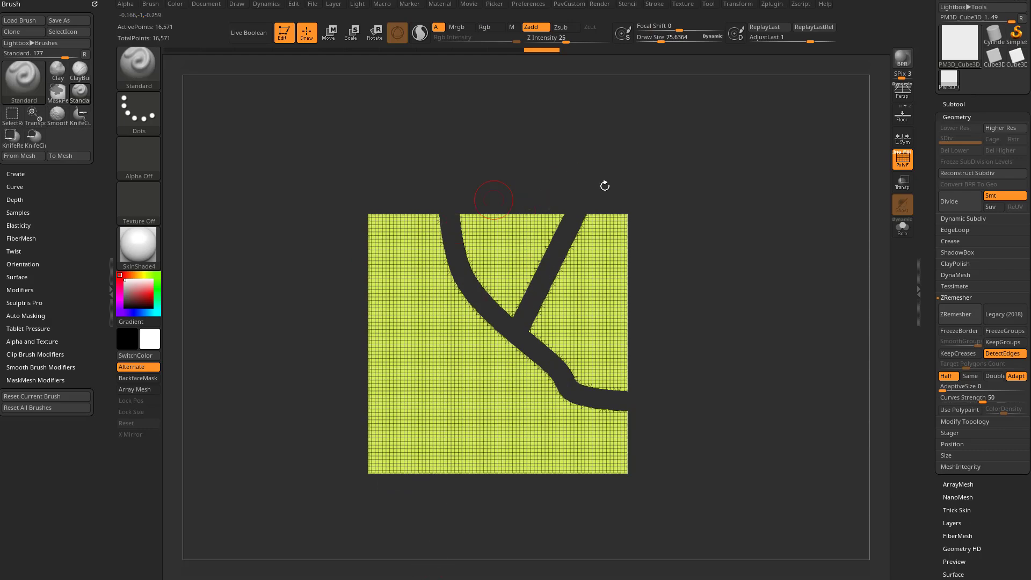
mouse_move(605, 186)
mouse_down()
mouse_move(660, 246)
mouse_move(686, 232)
mouse_up()
key(ctrl+z)
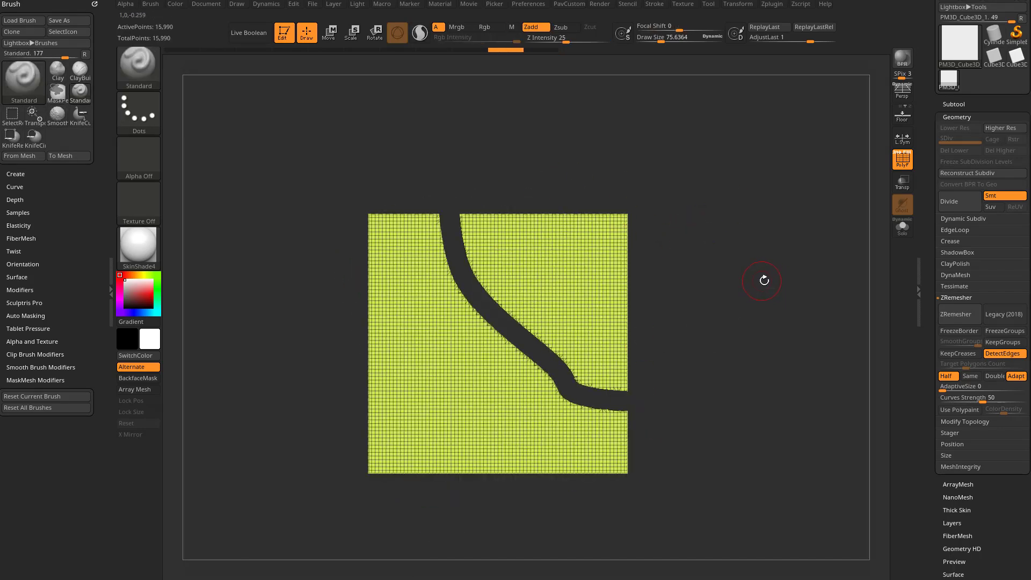
key(ctrl+z)
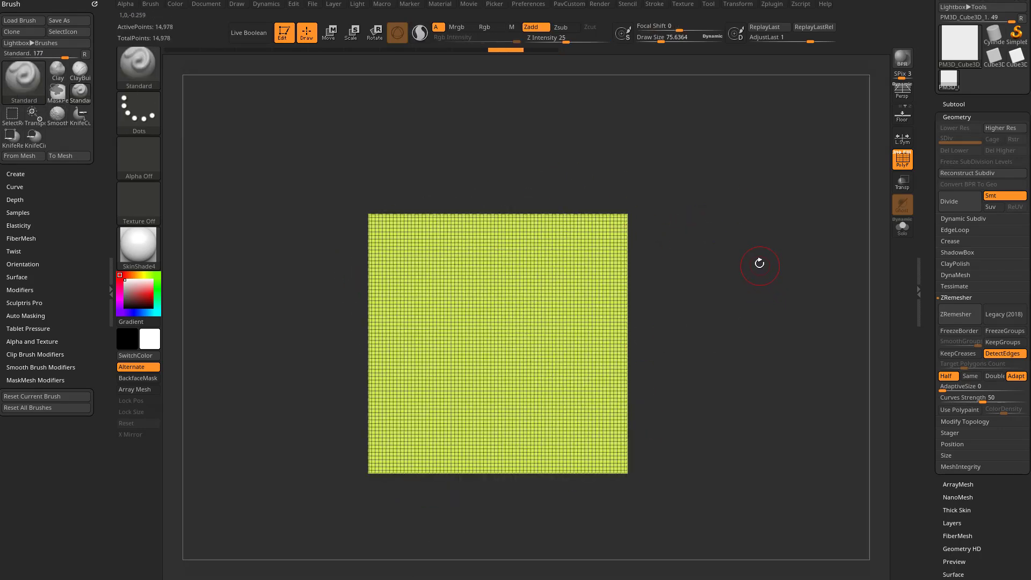
key(ctrl+shift+b)
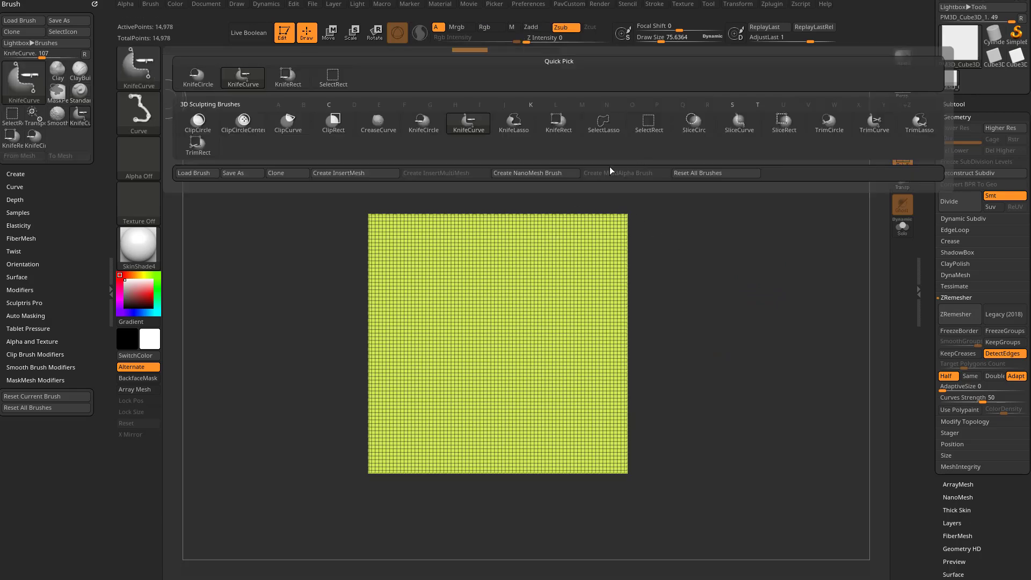
Cut KnifeCircle arc channels across the upper-right corner and left edge, then undo them.
click(430, 129)
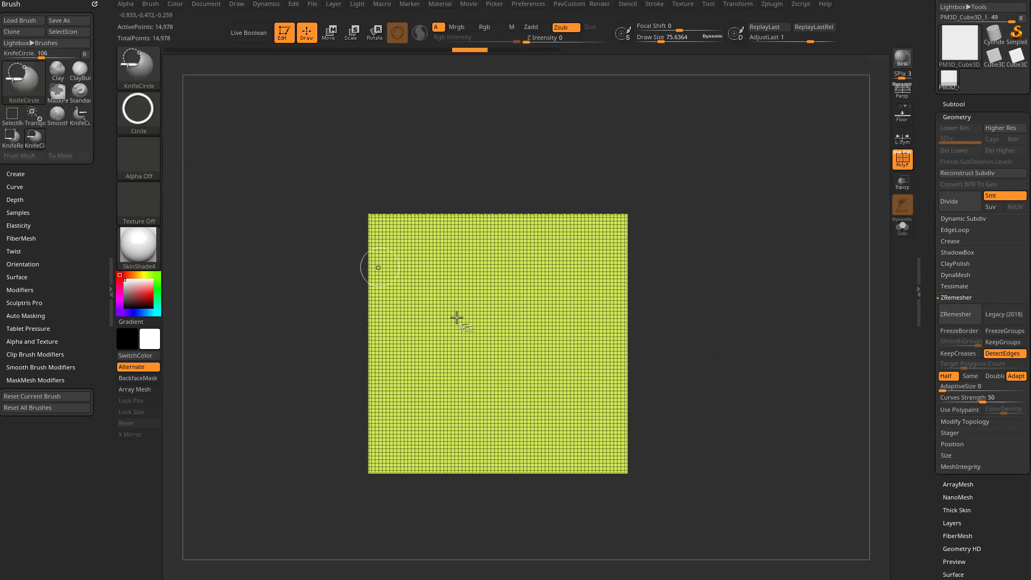
mouse_move(663, 202)
ctrl+shift+mouse_down()
mouse_move(680, 363)
mouse_move(700, 349)
ctrl+shift+mouse_up()
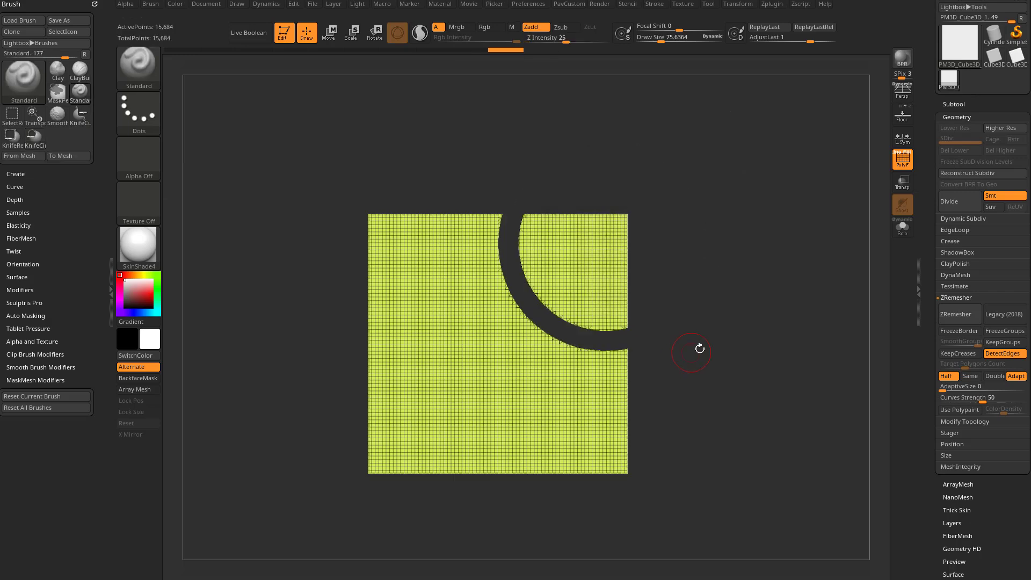
ctrl+shift+right_click(738, 229)
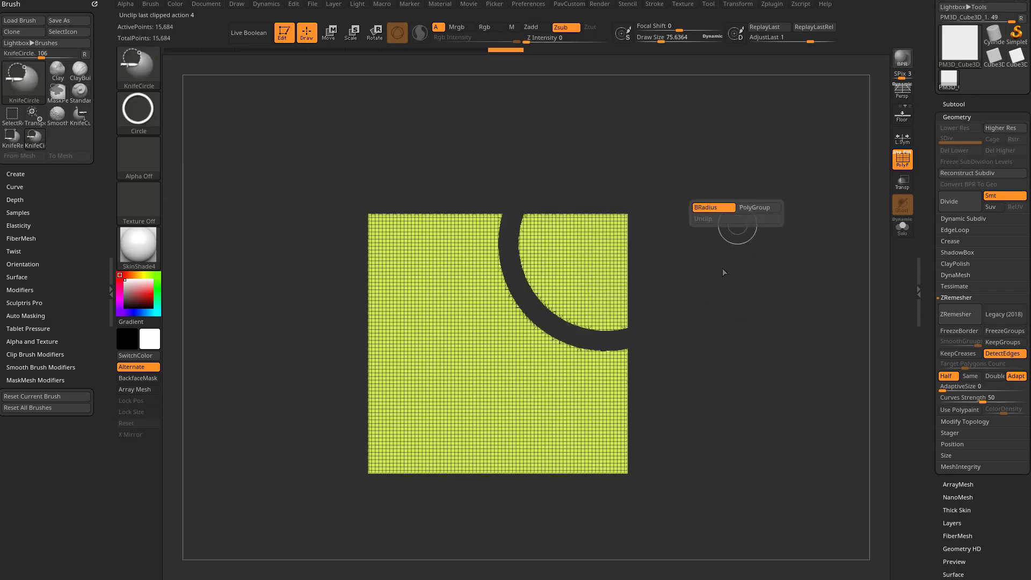
ctrl+shift+drag(641, 177, 710, 304)
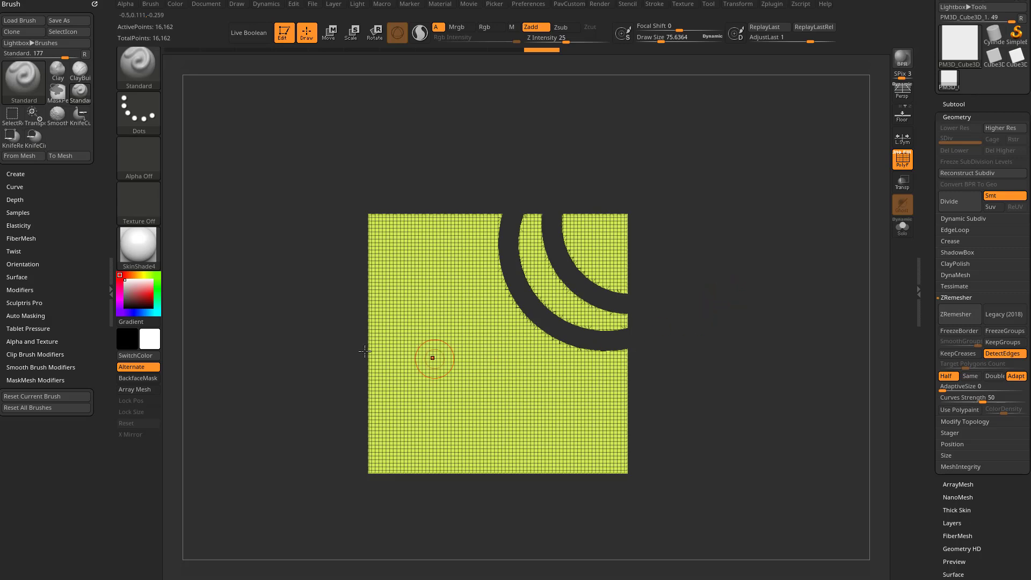
mouse_move(365, 351)
ctrl+shift+mouse_down()
mouse_move(458, 386)
mouse_move(453, 312)
ctrl+shift+mouse_up()
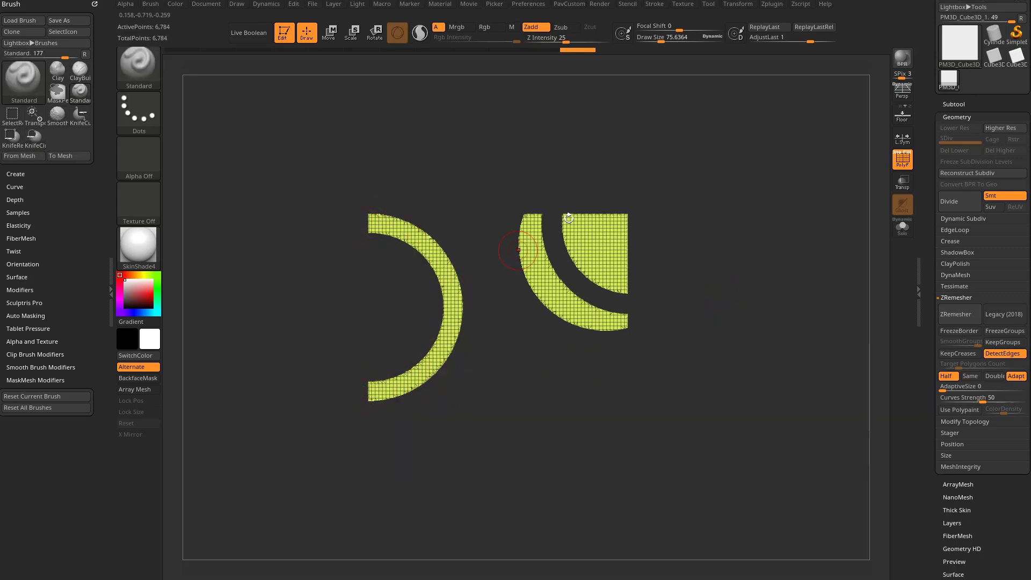
mouse_move(568, 218)
mouse_down()
mouse_move(544, 198)
mouse_move(663, 179)
mouse_move(589, 175)
mouse_up()
key(ctrl+z)
key(ctrl+z)
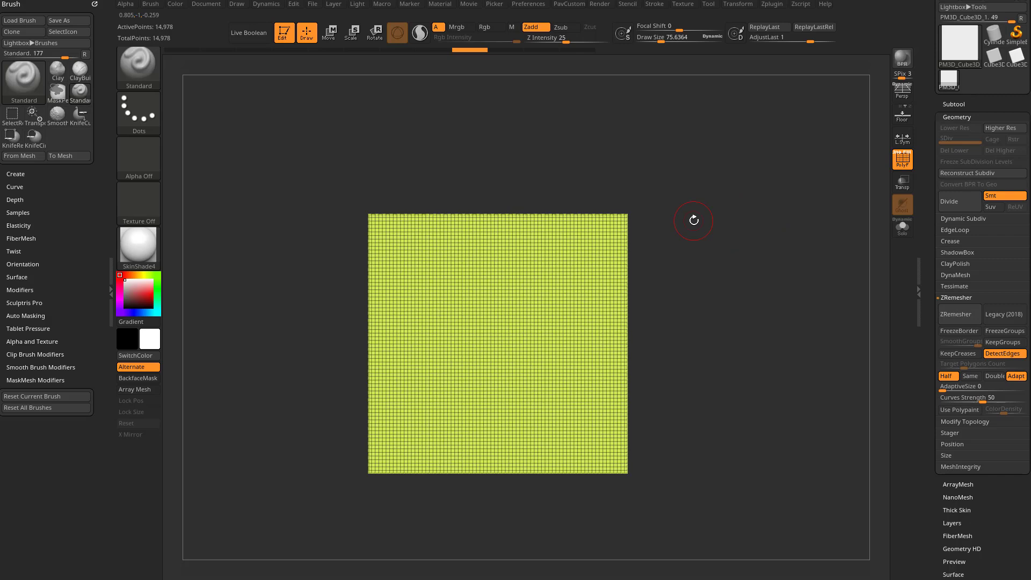
Try an interior KnifeCircle cut with BRadius, then use ClipCircle to flatten a curved dent into the slab.
key(ctrl+shift)
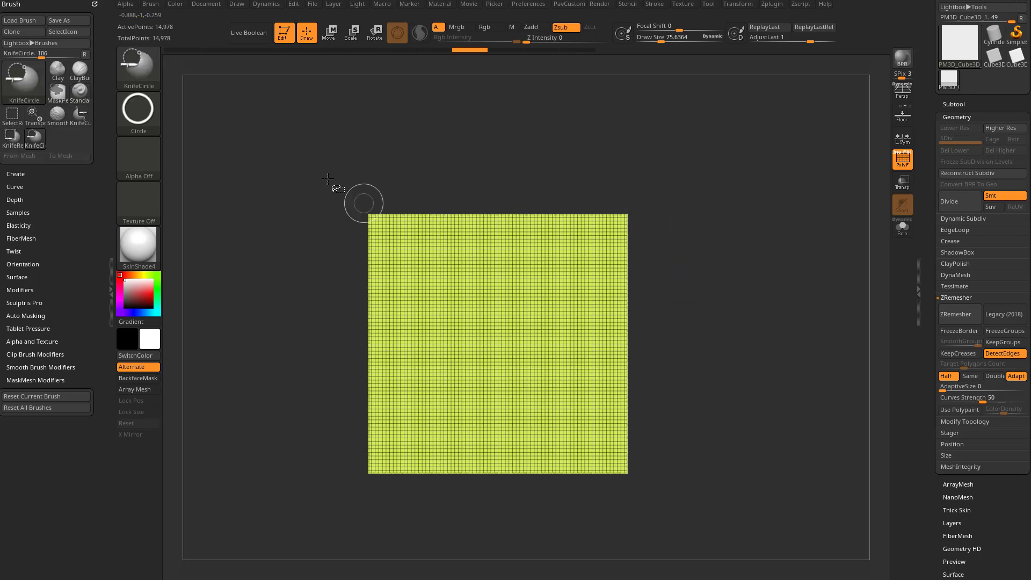
right_click(732, 184)
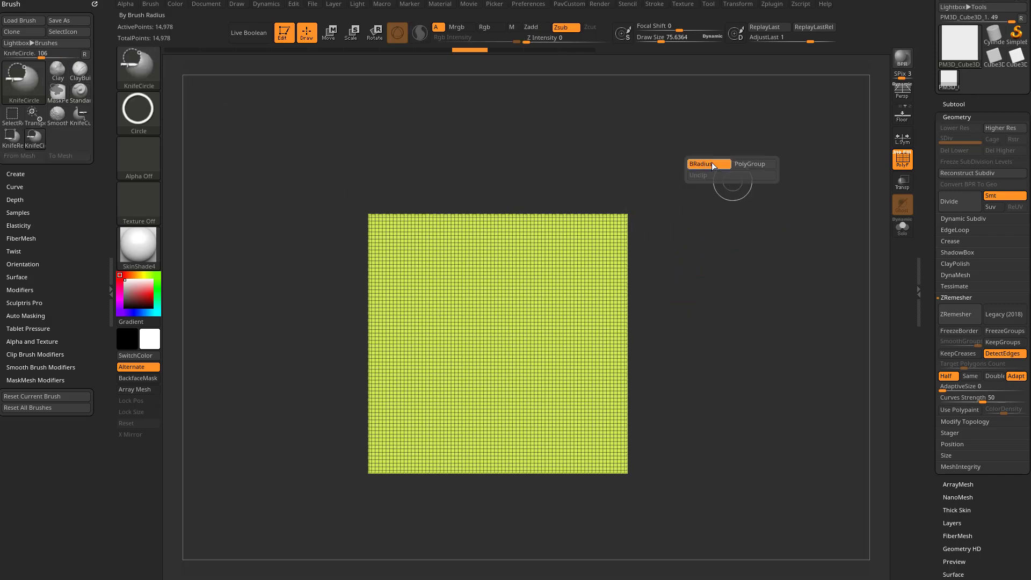
ctrl+shift+drag(539, 313, 566, 352)
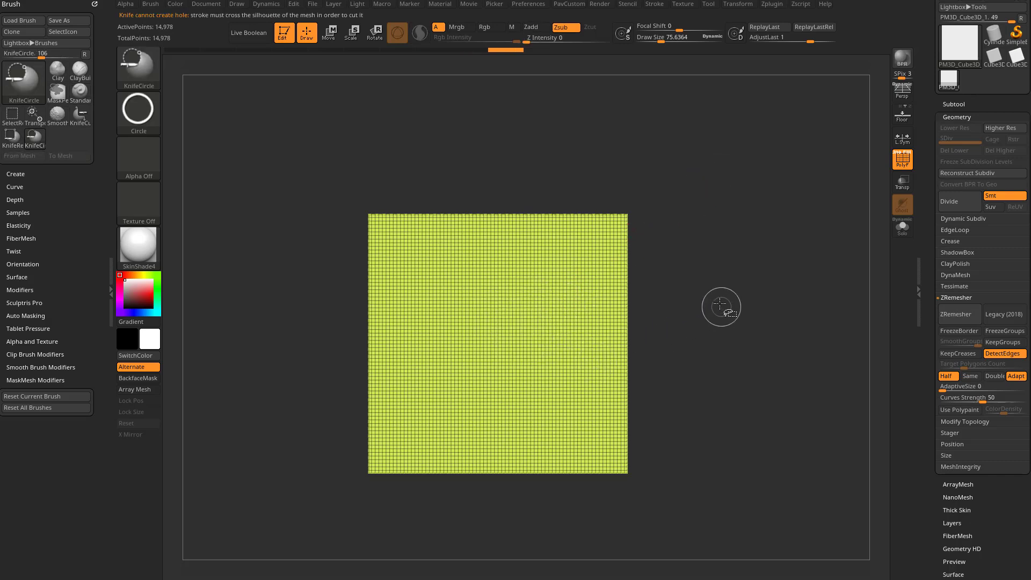
click(138, 65)
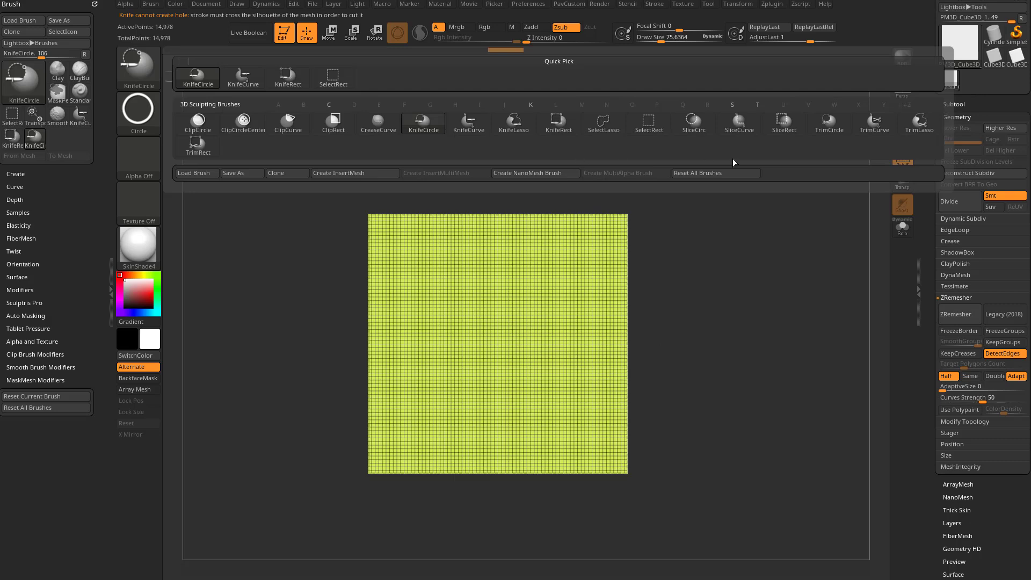
click(198, 121)
mouse_move(531, 352)
ctrl+shift+mouse_down()
mouse_move(594, 396)
mouse_move(679, 314)
mouse_move(669, 327)
mouse_move(636, 271)
ctrl+shift+mouse_up()
key(ctrl+z)
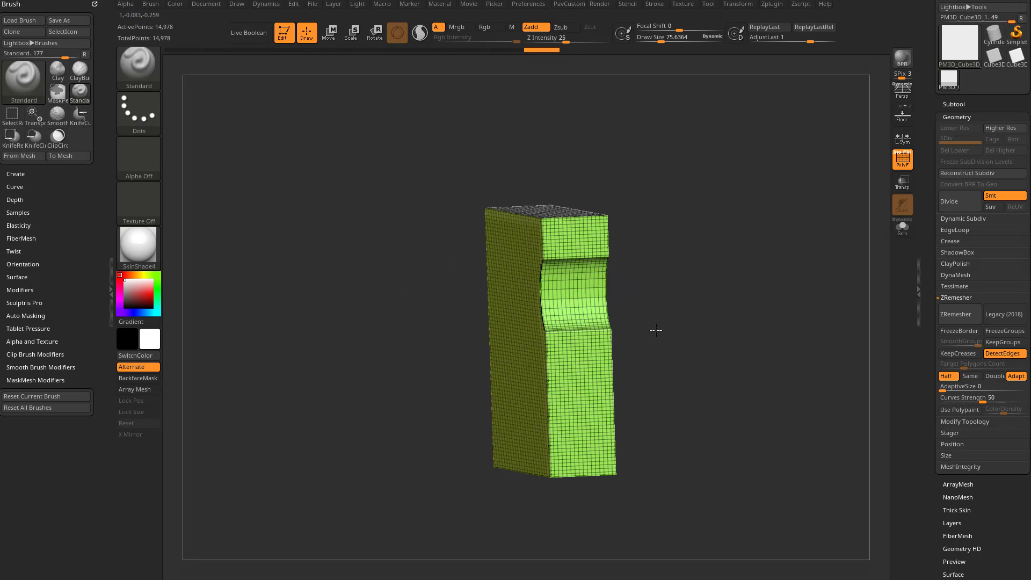
mouse_move(649, 335)
mouse_down()
mouse_move(667, 311)
mouse_move(718, 311)
mouse_up()
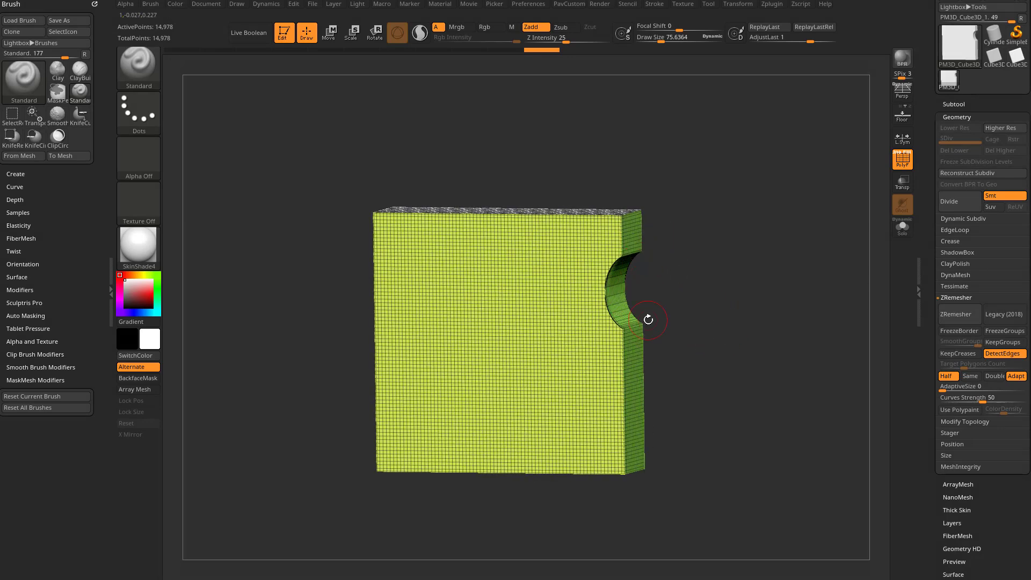
key(ctrl+z)
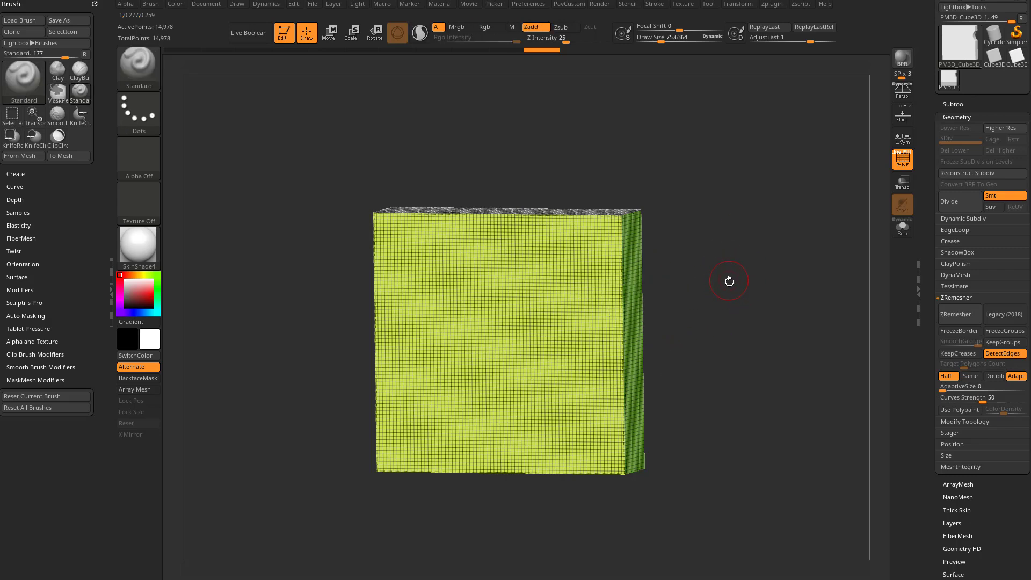
shift+drag(729, 281, 743, 280)
ctrl+shift+drag(524, 320, 553, 348)
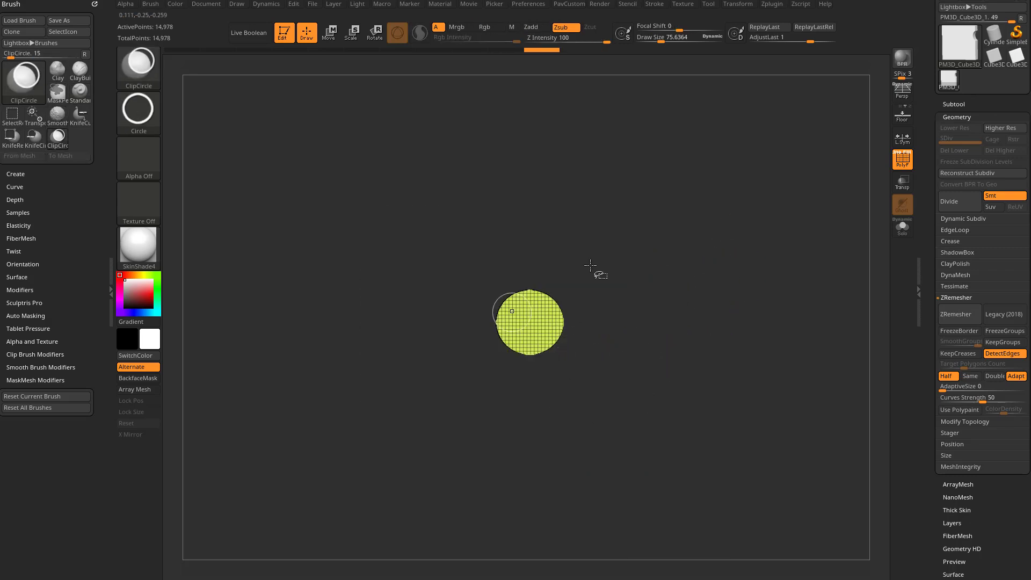
key(ctrl+z)
ctrl+shift+drag(529, 304, 566, 350)
drag(647, 345, 691, 264)
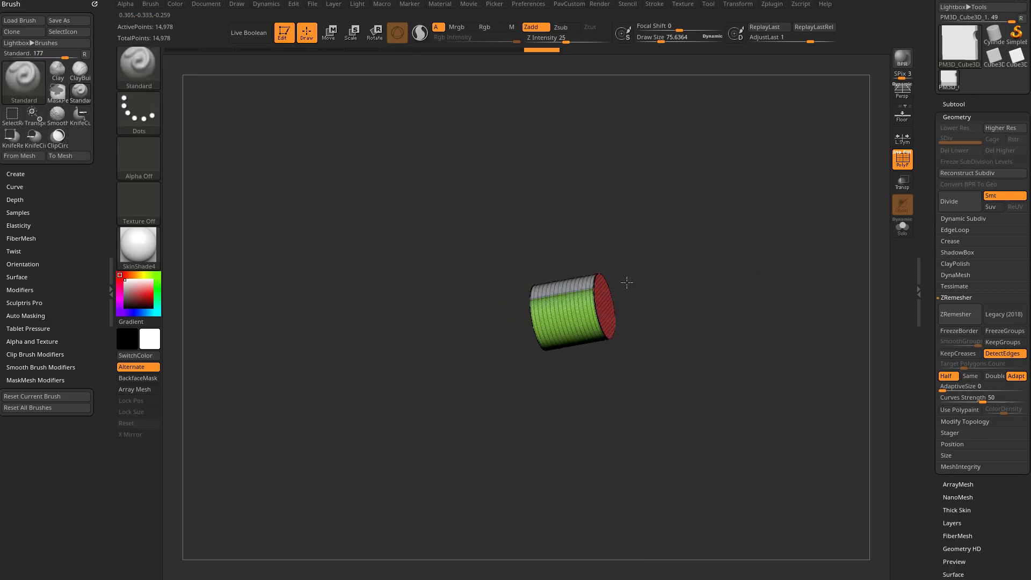
key(ctrl+z)
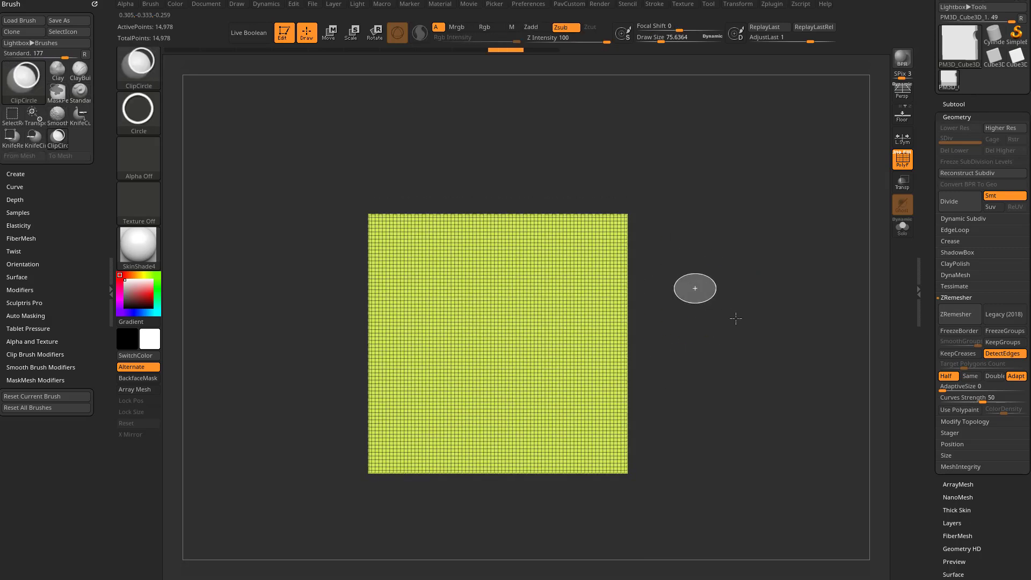
ctrl+shift+drag(531, 334, 574, 368)
drag(672, 299, 713, 298)
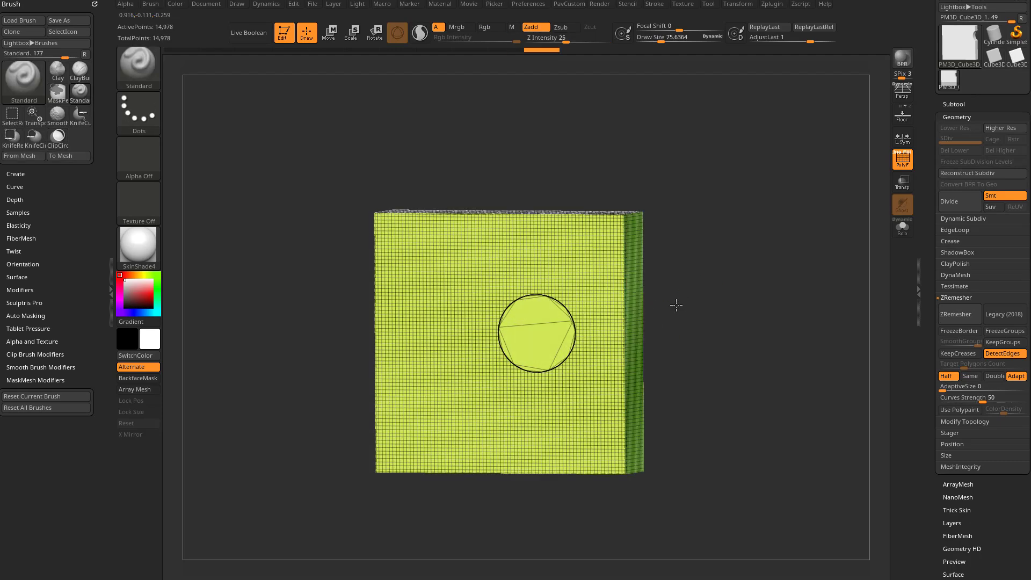
key(ctrl+z)
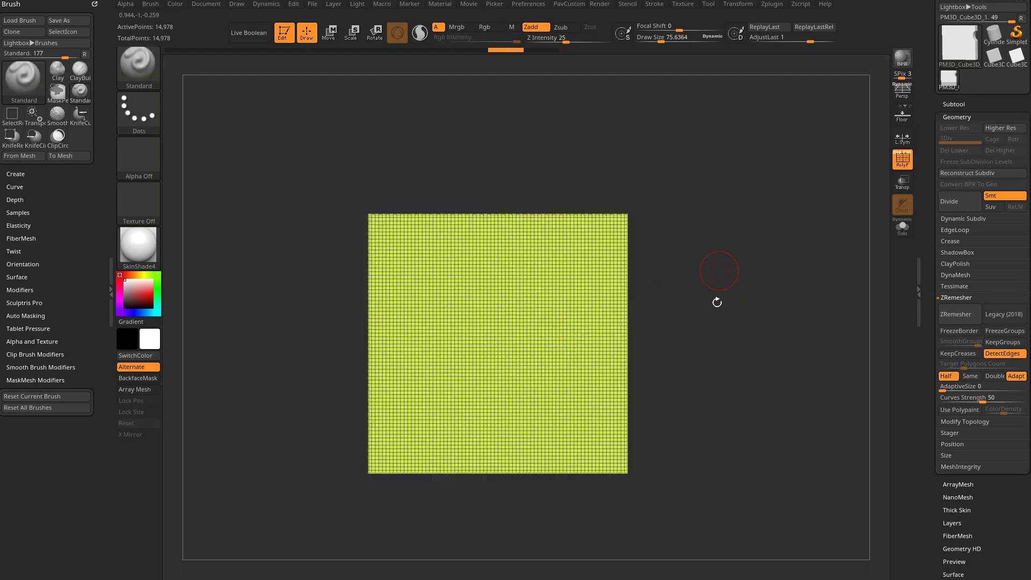
alt+drag(715, 314, 760, 310)
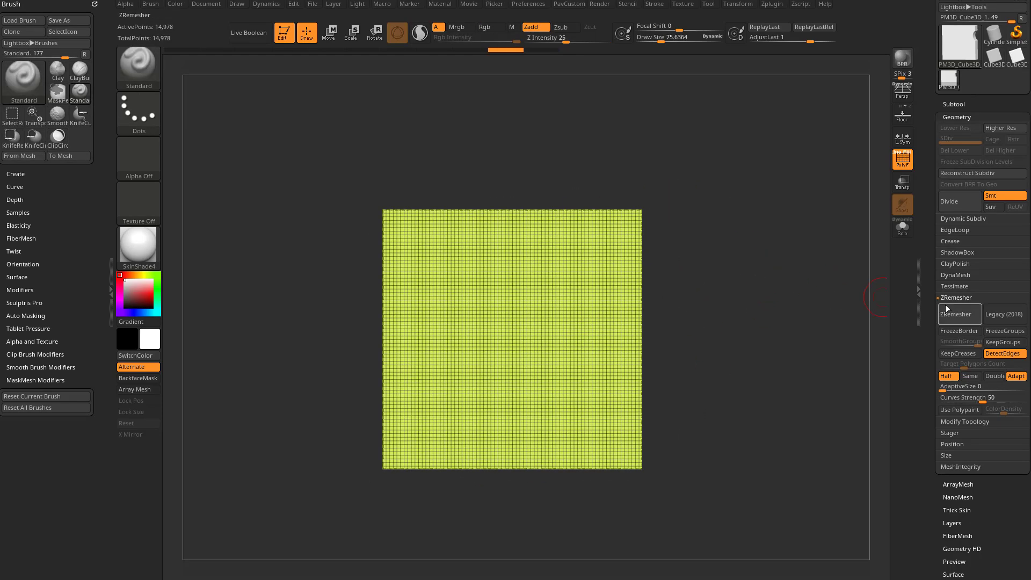
DynaMesh the square slab at resolution 72, remeshing it to 15,560 points.
click(953, 277)
scroll(931, 273, down, 2)
text(72)
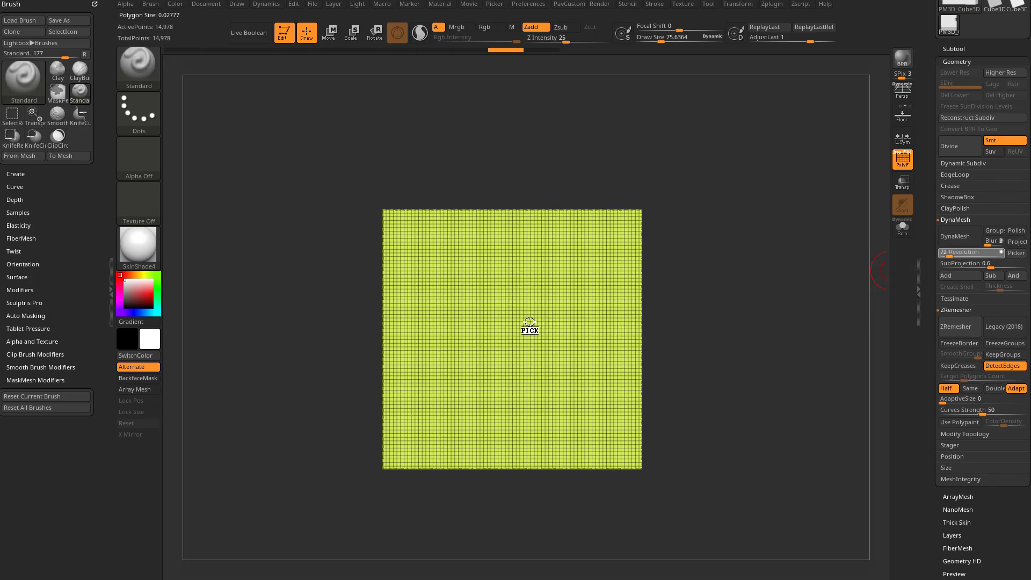
key(Return)
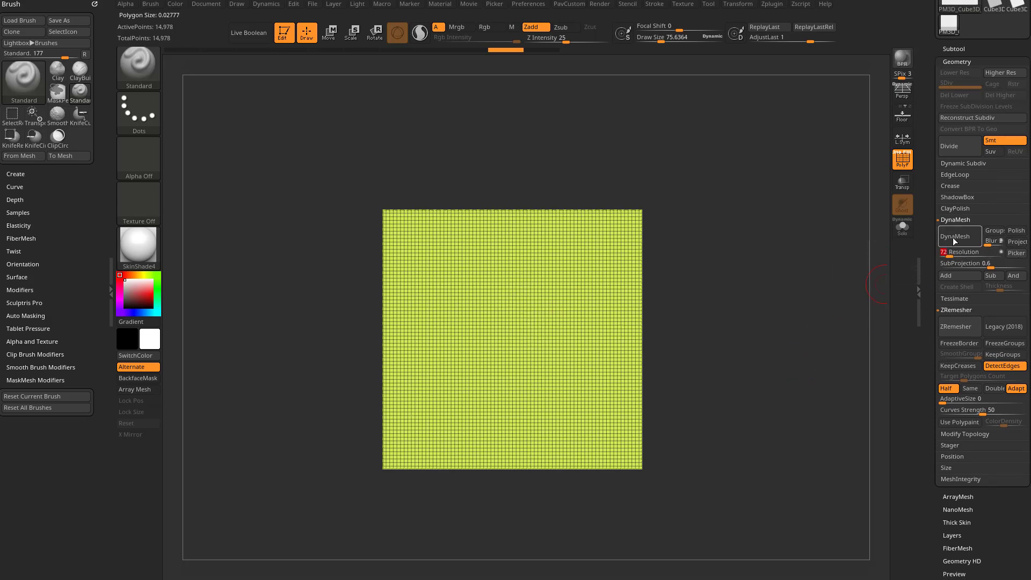
click(954, 241)
drag(783, 259, 786, 252)
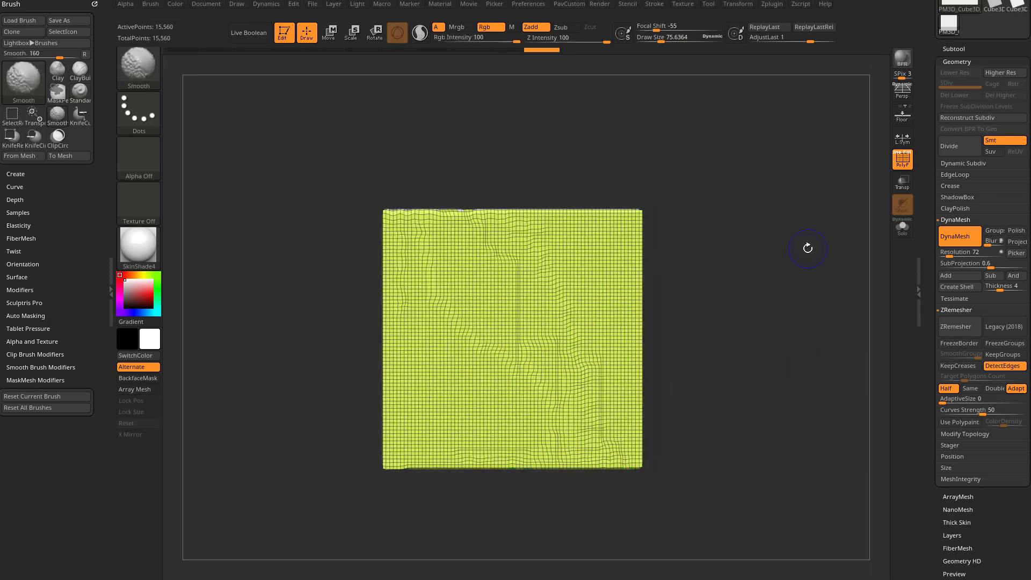
Select the IMM Primitives brush with the Cylinder No Edges primitive.
key(b)
key(i)
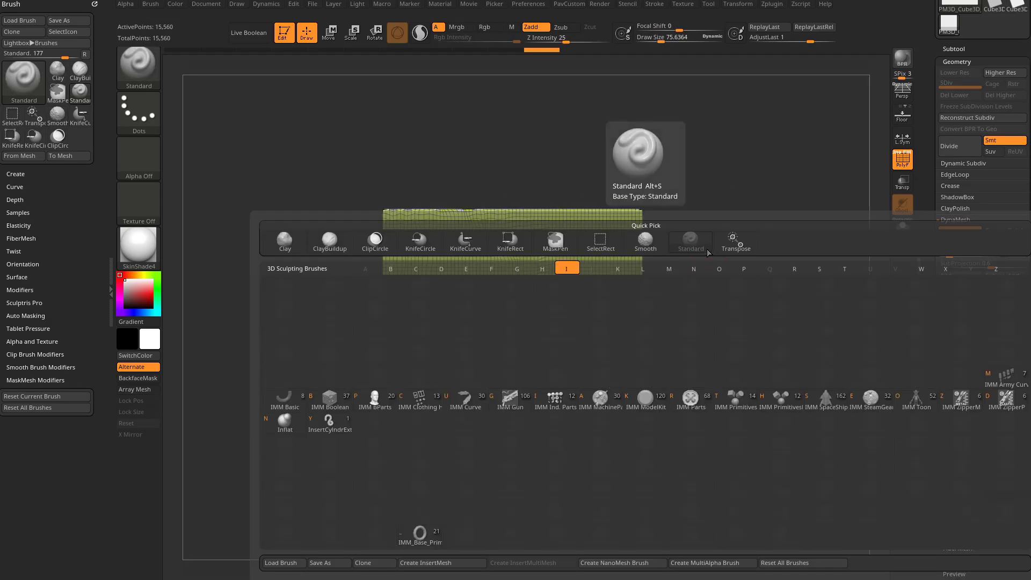
click(733, 403)
key(m)
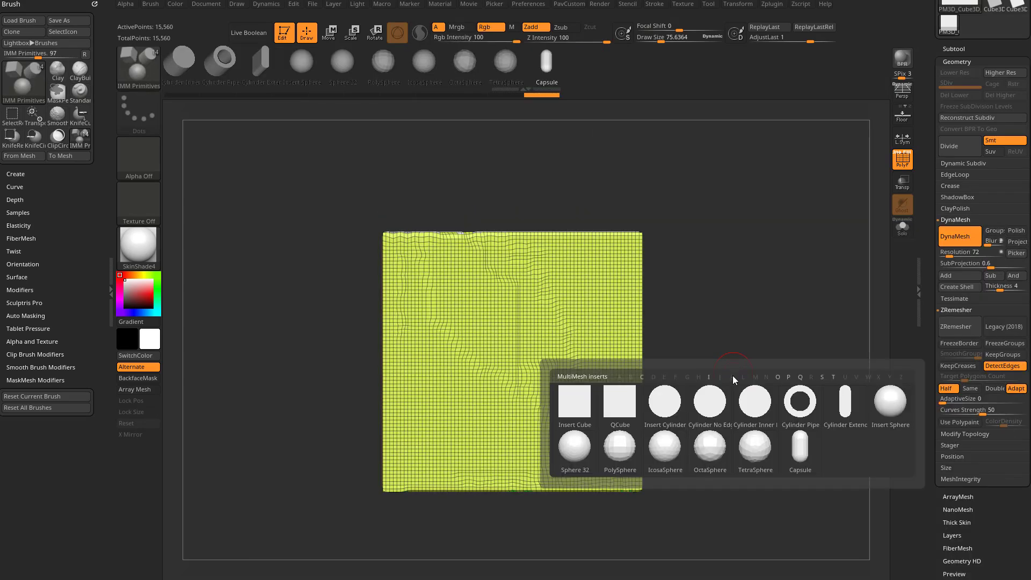
click(691, 405)
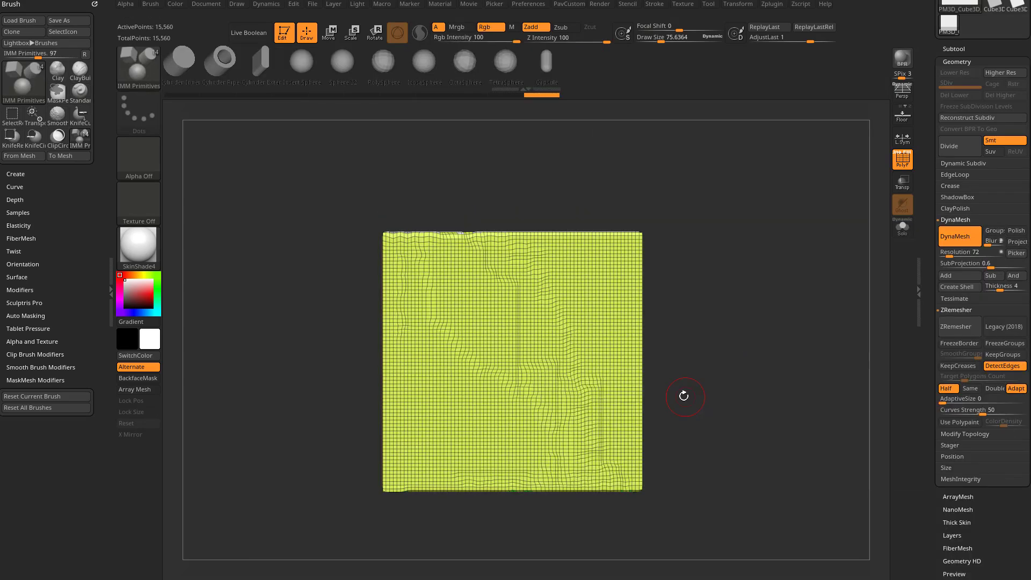
Insert a cylinder at the slab's centre, push it through, and DynaMesh it into a round hole.
drag(644, 316, 618, 314)
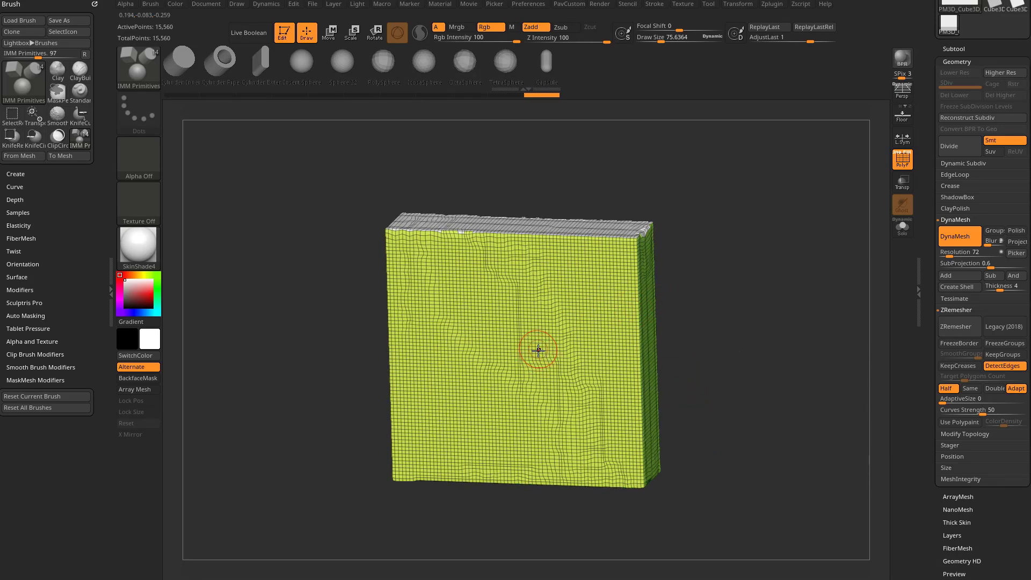
drag(537, 350, 550, 393)
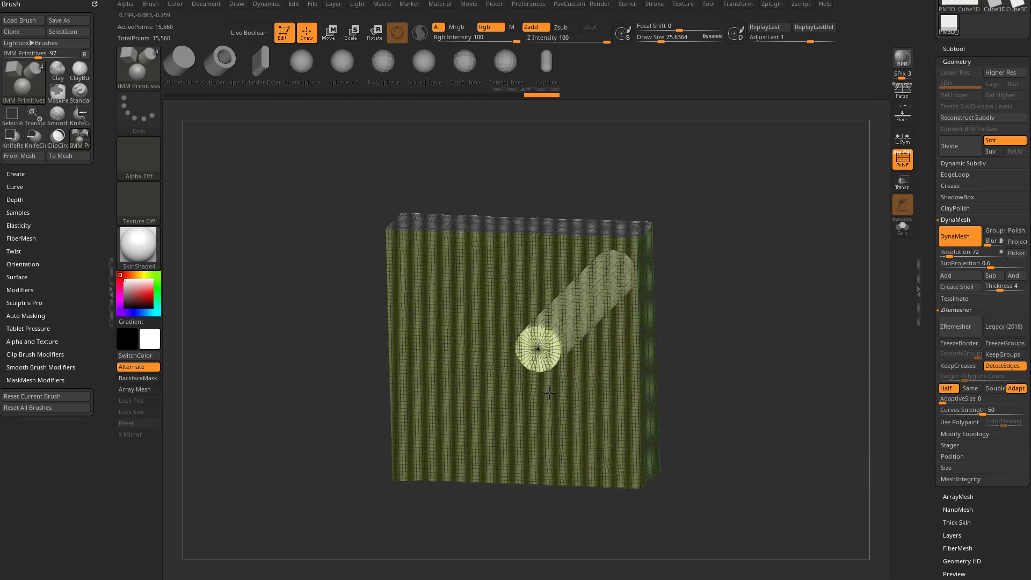
mouse_move(729, 278)
mouse_down()
mouse_move(744, 351)
mouse_move(748, 340)
mouse_up()
key(w)
drag(593, 323, 526, 371)
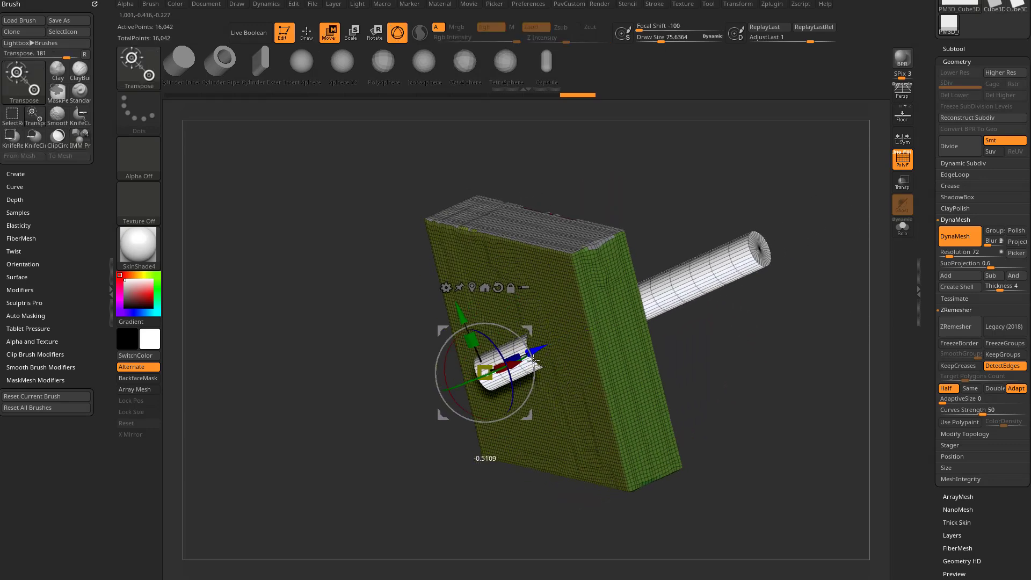
key(q)
mouse_move(732, 317)
mouse_down()
mouse_move(796, 279)
mouse_move(805, 314)
mouse_move(782, 315)
mouse_up()
ctrl+click(801, 294)
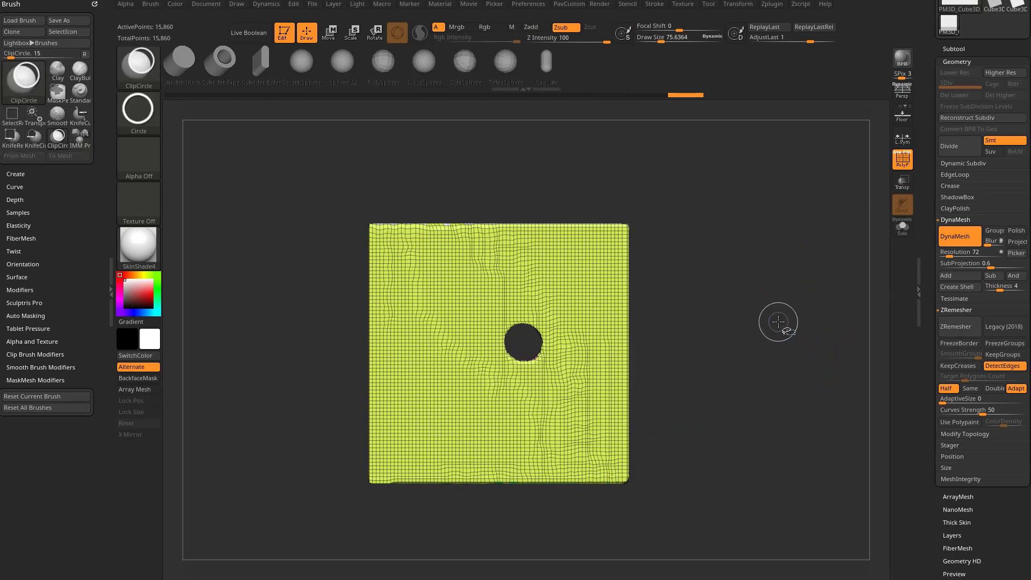
Try ClipCircle cuts around the hole, including a centre-out stroke, and undo them.
key(ctrl+shift)
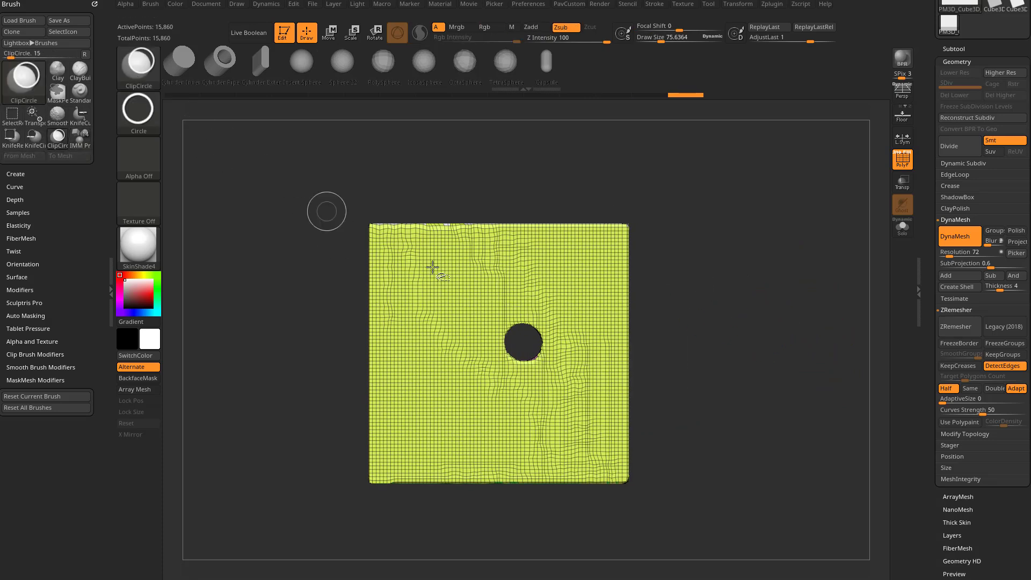
ctrl+shift+drag(523, 339, 553, 371)
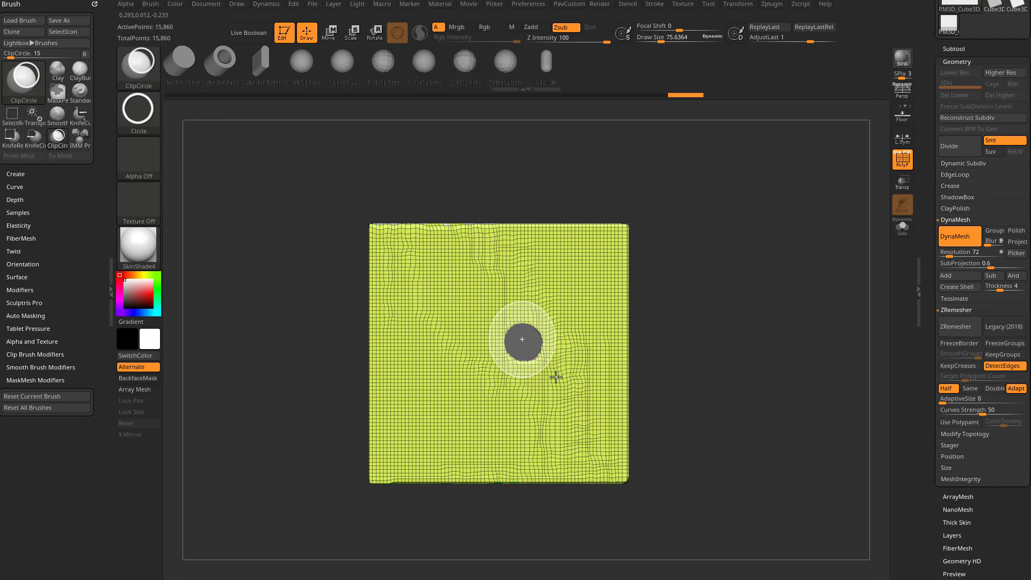
key(ctrl+z)
click(139, 110)
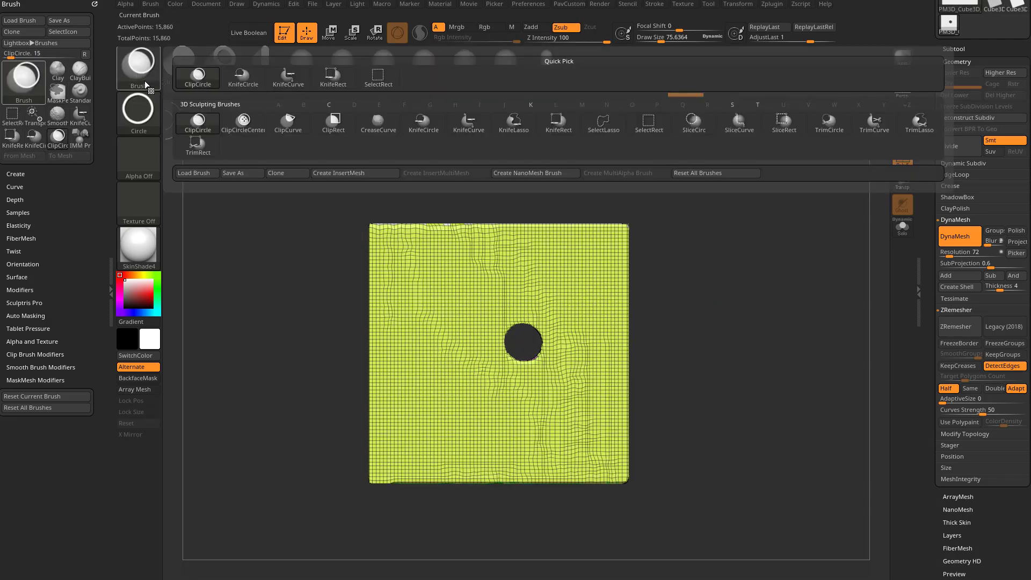
click(139, 110)
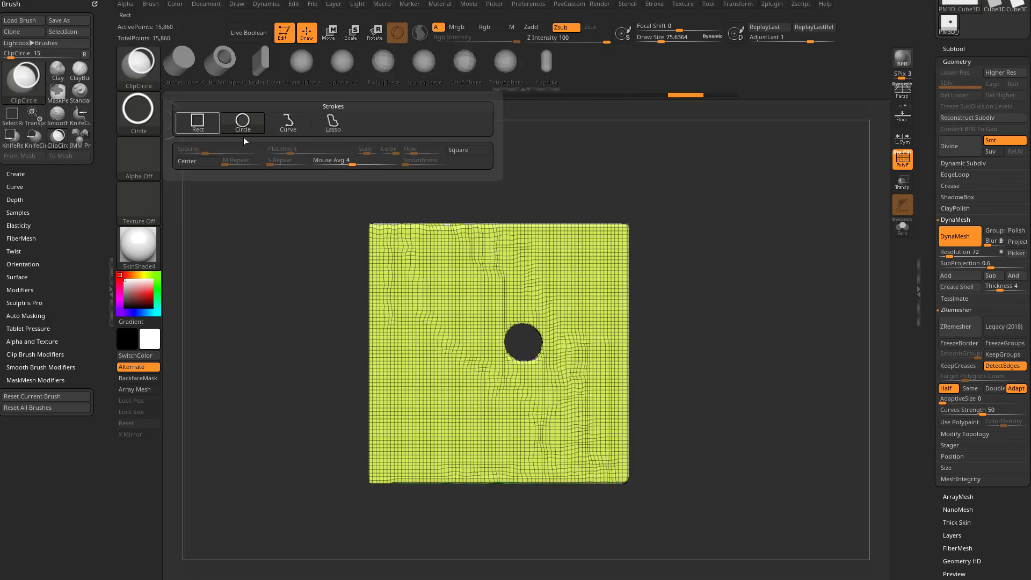
click(138, 110)
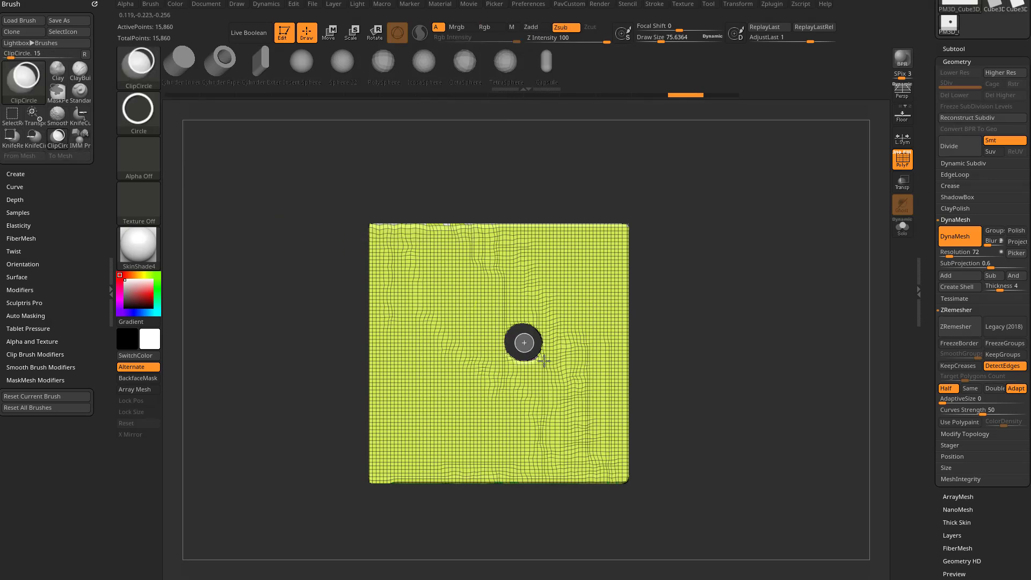
ctrl+shift+drag(544, 361, 506, 385)
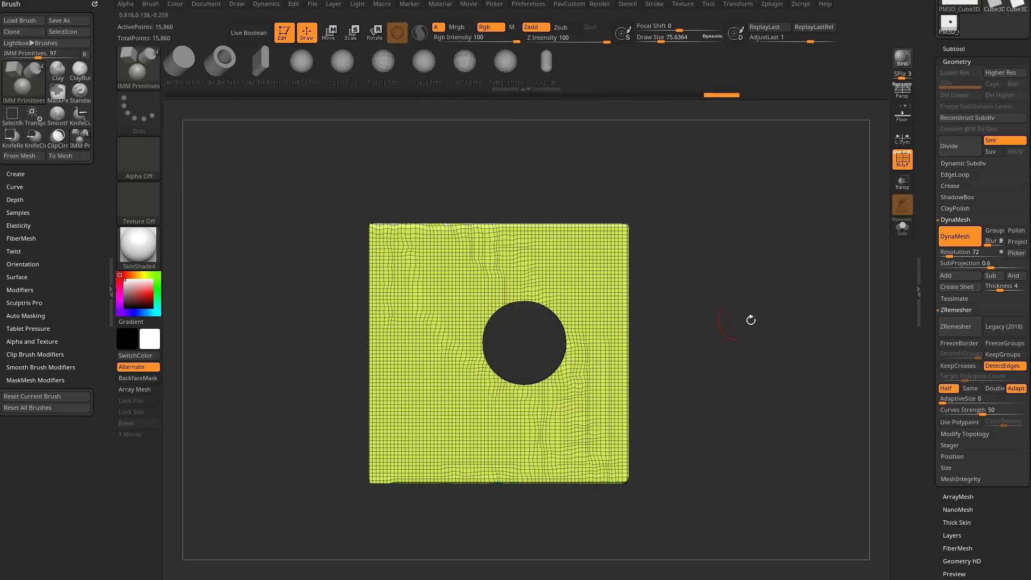
key(ctrl+z)
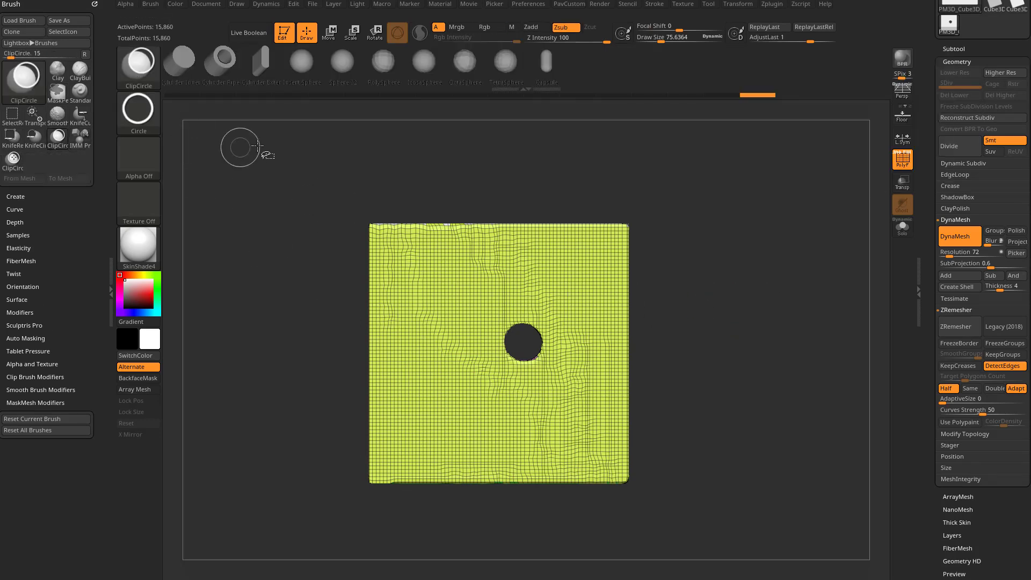
Try a ClipCircleCenter cut, then undo back to the original uncut 14,978-point slab.
click(151, 81)
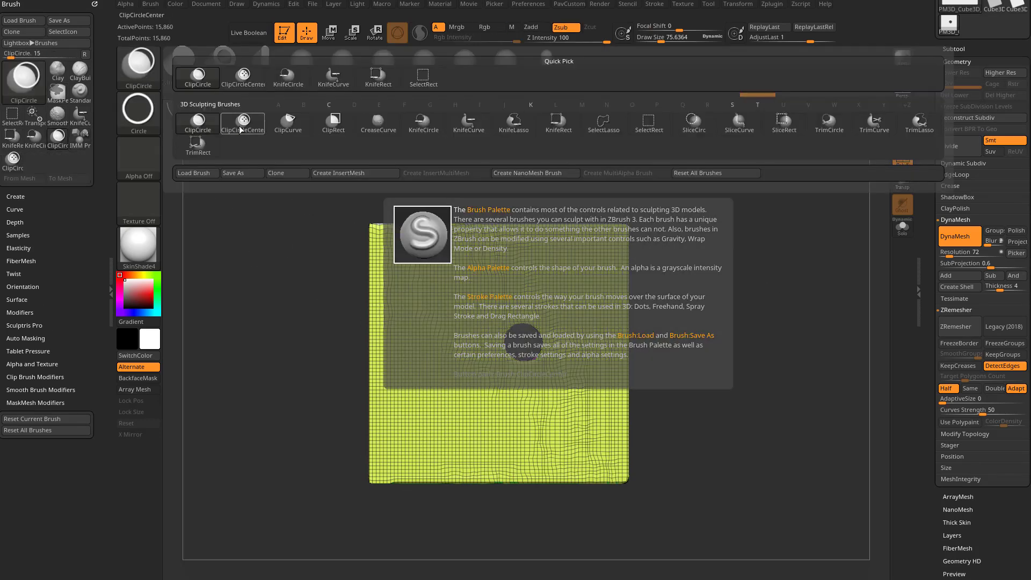
click(79, 138)
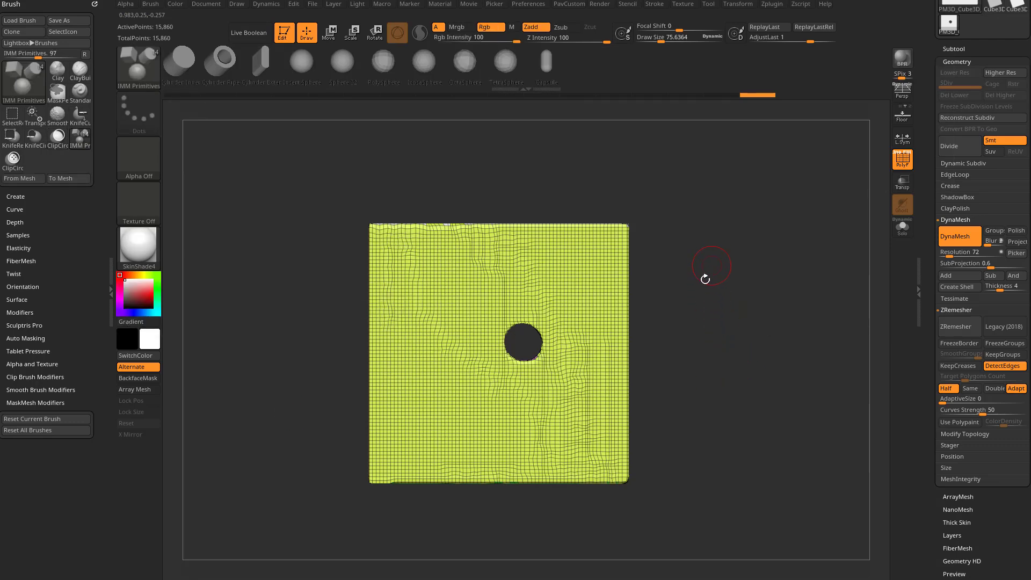
drag(523, 342, 564, 376)
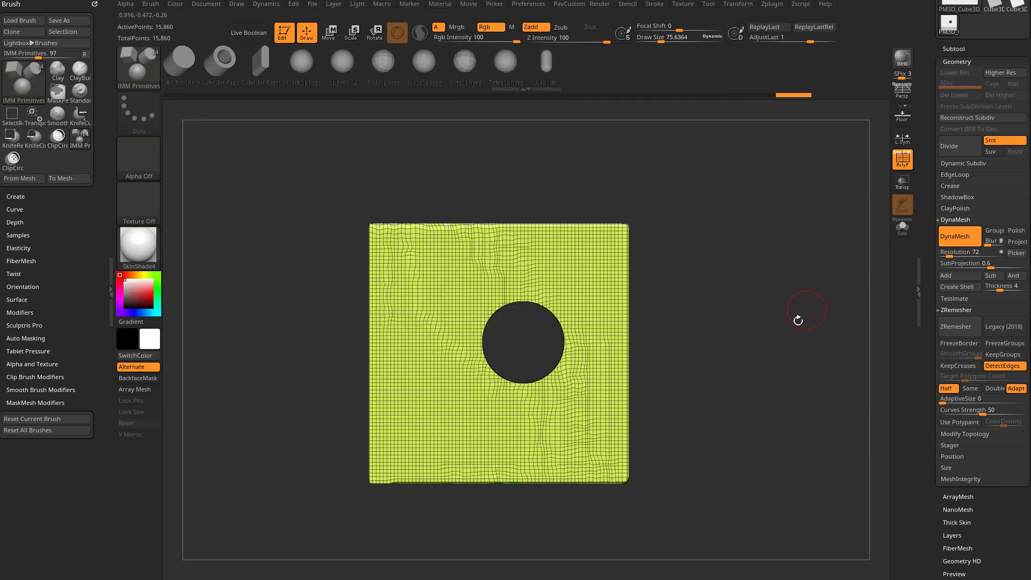
key(ctrl+z)
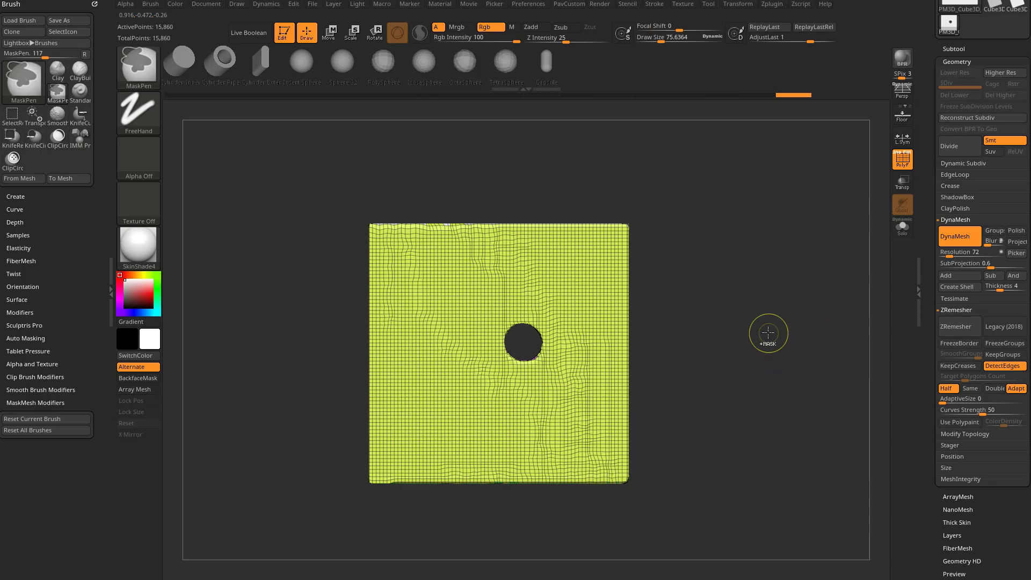
mouse_move(768, 333)
ctrl+mouse_down()
mouse_move(618, 338)
mouse_move(761, 291)
mouse_move(719, 265)
ctrl+mouse_up()
key(ctrl+z)
key(ctrl+z)
key(ctrl+z)
Pick the IMM Primitives brush's edgeless cylinder again.
key(b)
key(i)
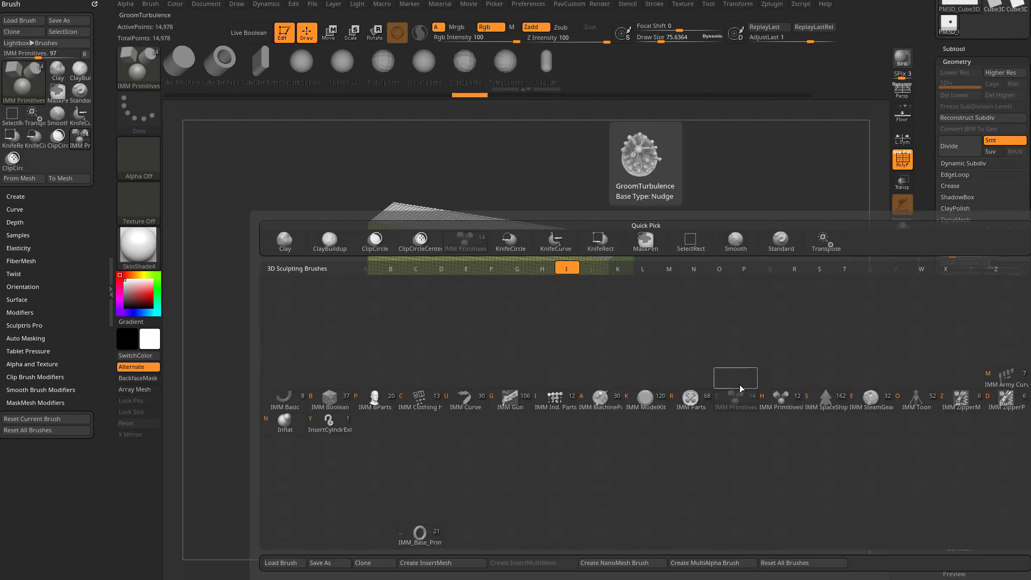
click(740, 388)
key(m)
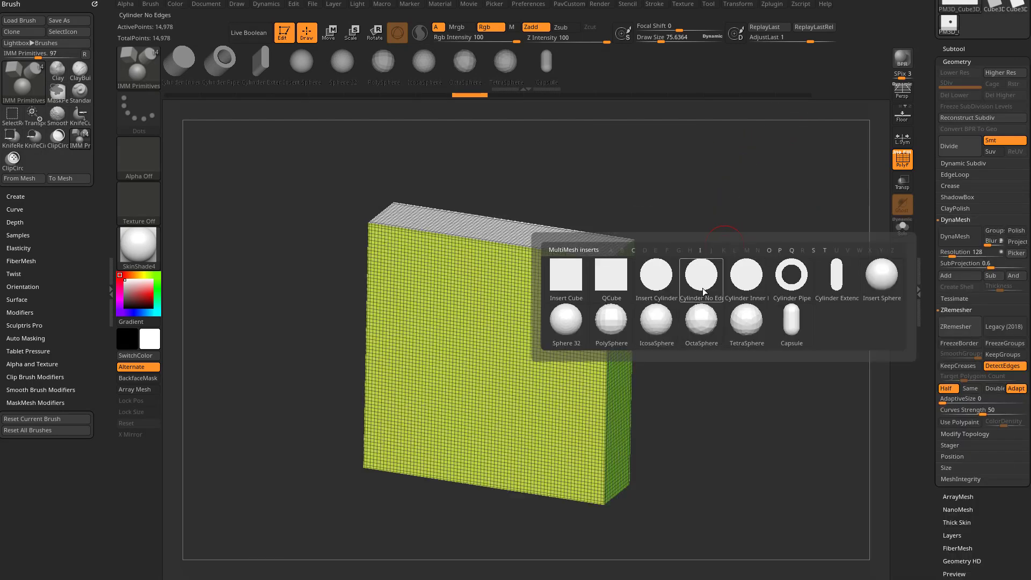
click(703, 292)
Insert a cylinder on the slab's face, sink it in, and clear the mask.
drag(517, 358, 465, 434)
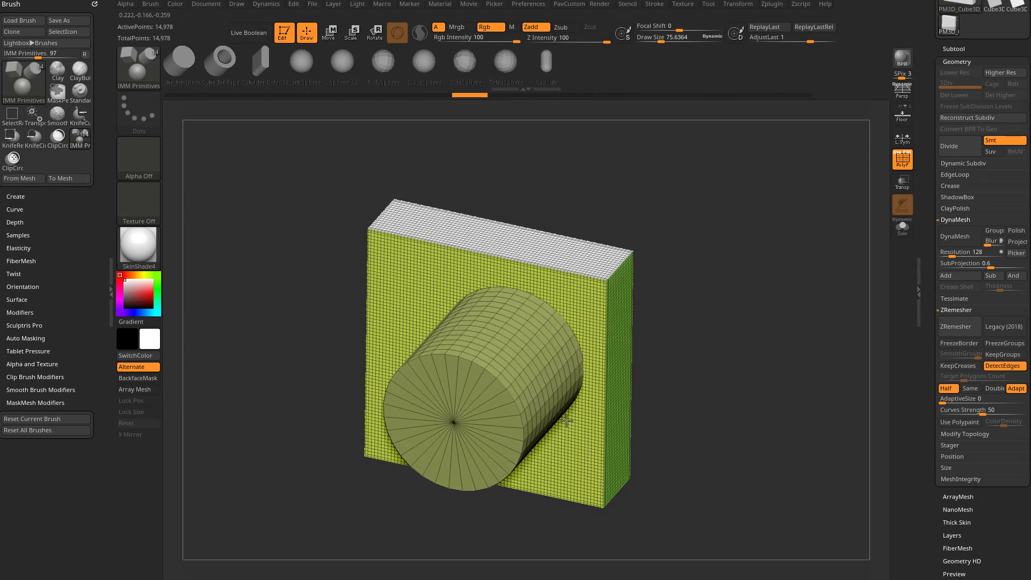
drag(681, 317, 432, 440)
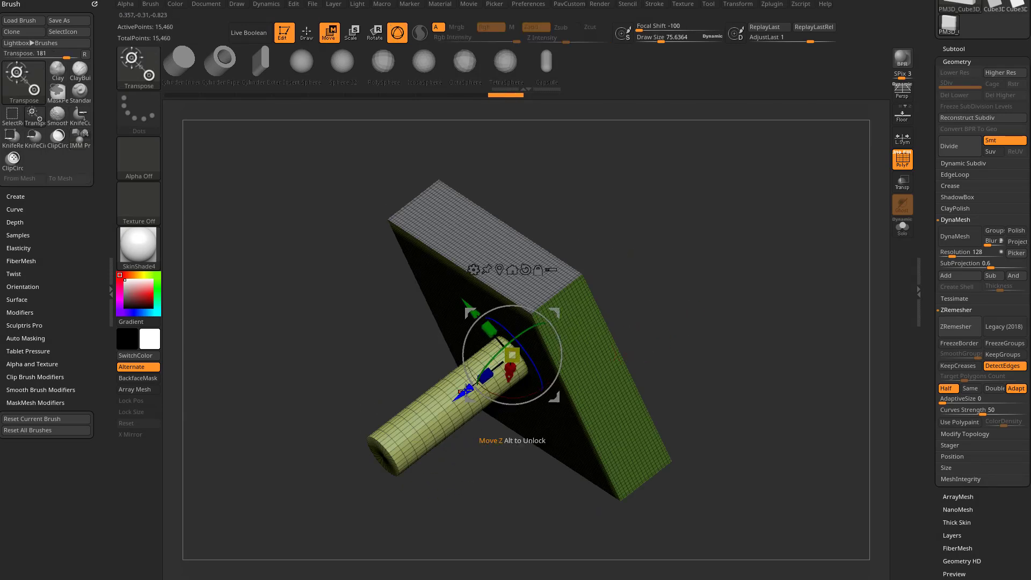
drag(466, 390, 546, 328)
mouse_move(633, 301)
mouse_down()
mouse_move(702, 307)
mouse_move(692, 322)
mouse_up()
key(q)
Split To Similar Parts so the cylinder becomes subtool PM3D_Cube3D_2, and select it.
scroll(982, 214, up, 5)
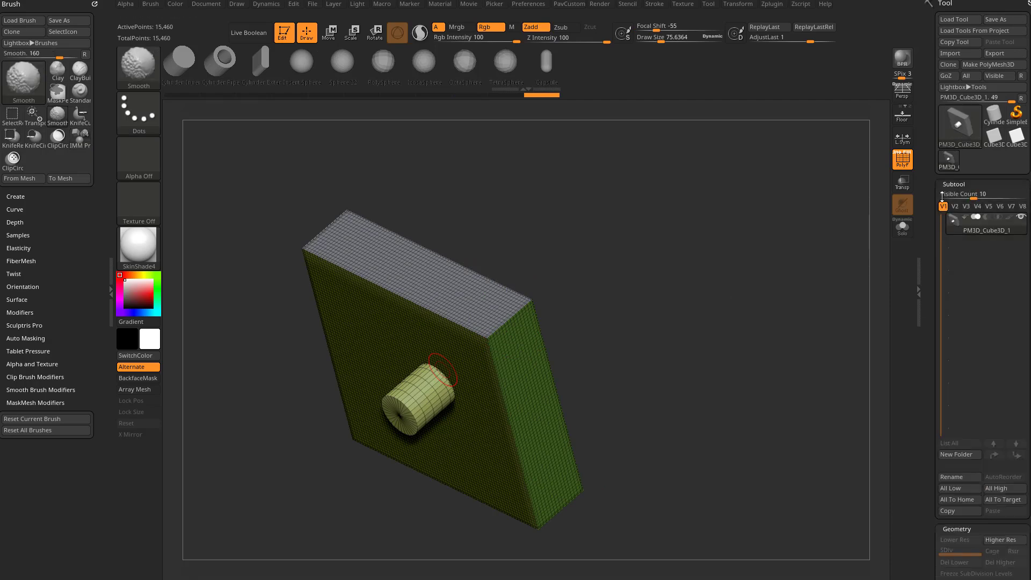
scroll(960, 269, down, 5)
click(946, 338)
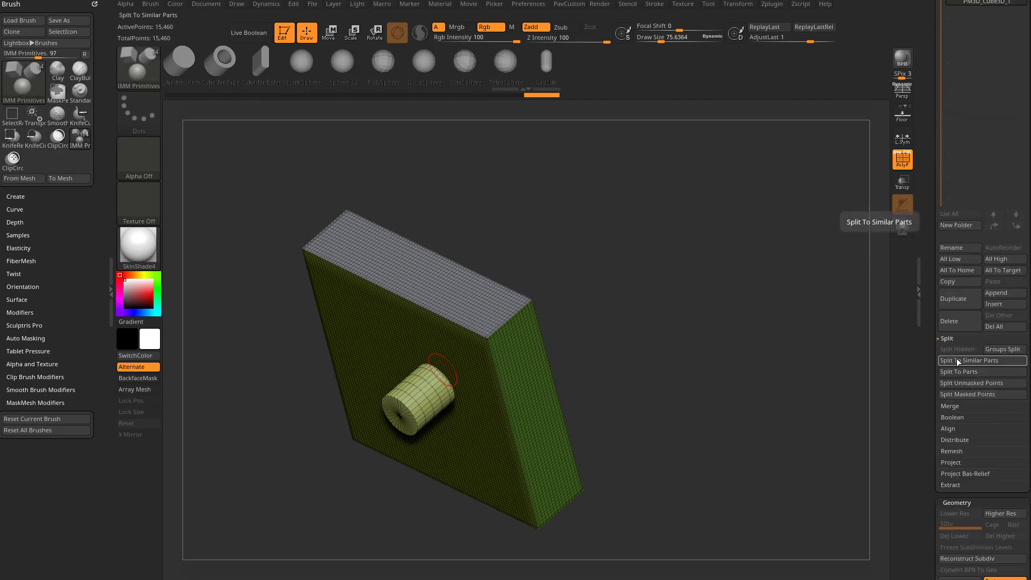
click(944, 360)
scroll(940, 260, up, 3)
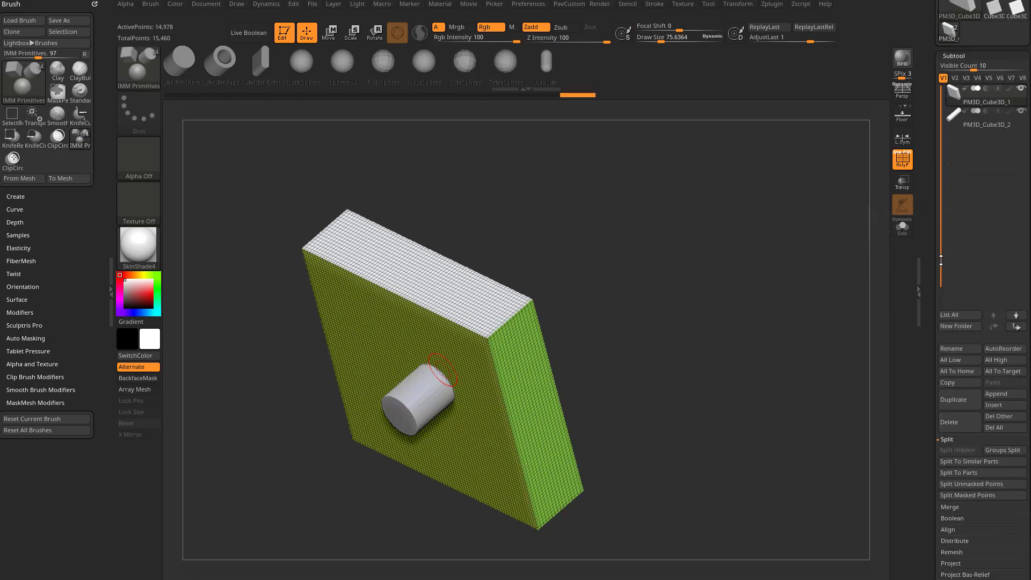
click(978, 124)
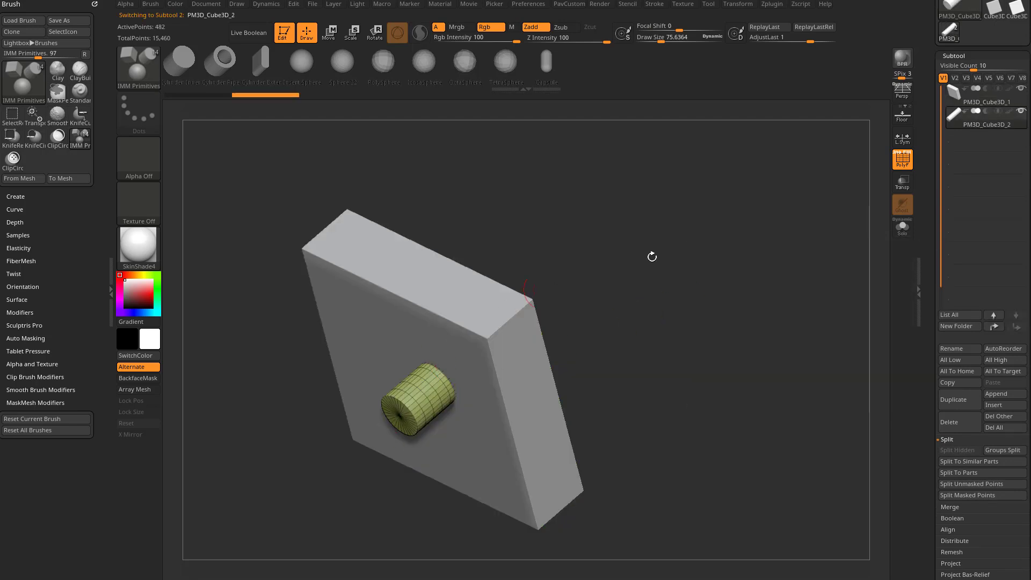
Enable Live Boolean and move the subtracting cylinder through the slab to preview a round hole.
mouse_move(652, 257)
mouse_down()
mouse_move(672, 269)
mouse_move(669, 280)
mouse_up()
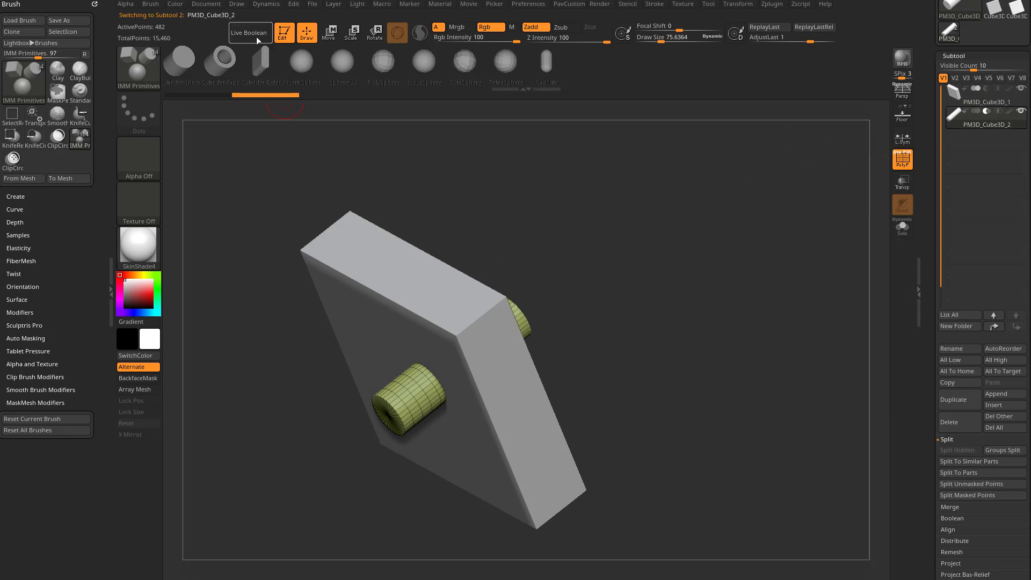
click(257, 39)
click(892, 163)
shift+drag(702, 261, 766, 224)
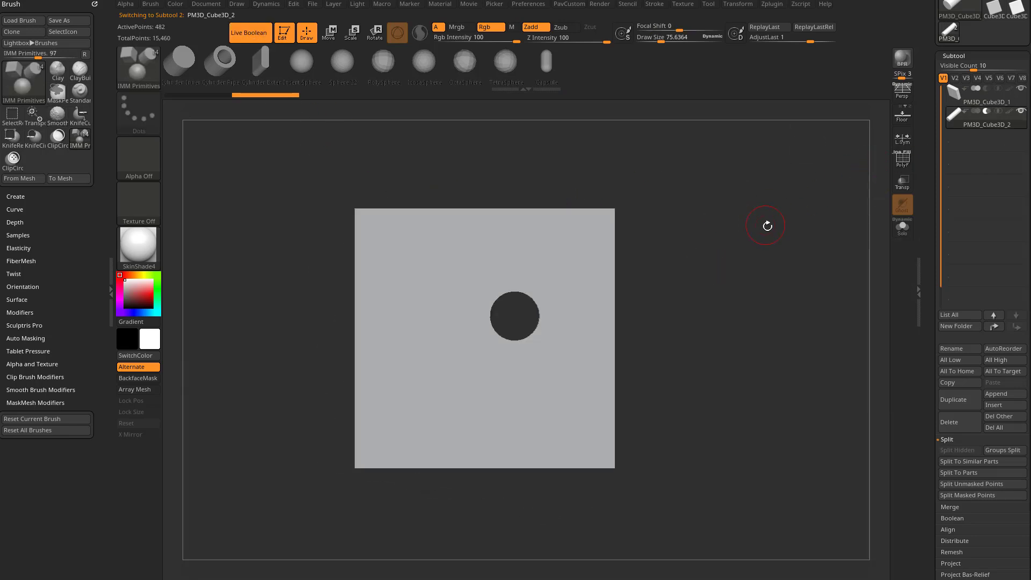
key(w)
mouse_move(484, 311)
mouse_down()
mouse_move(512, 345)
mouse_move(529, 337)
mouse_up()
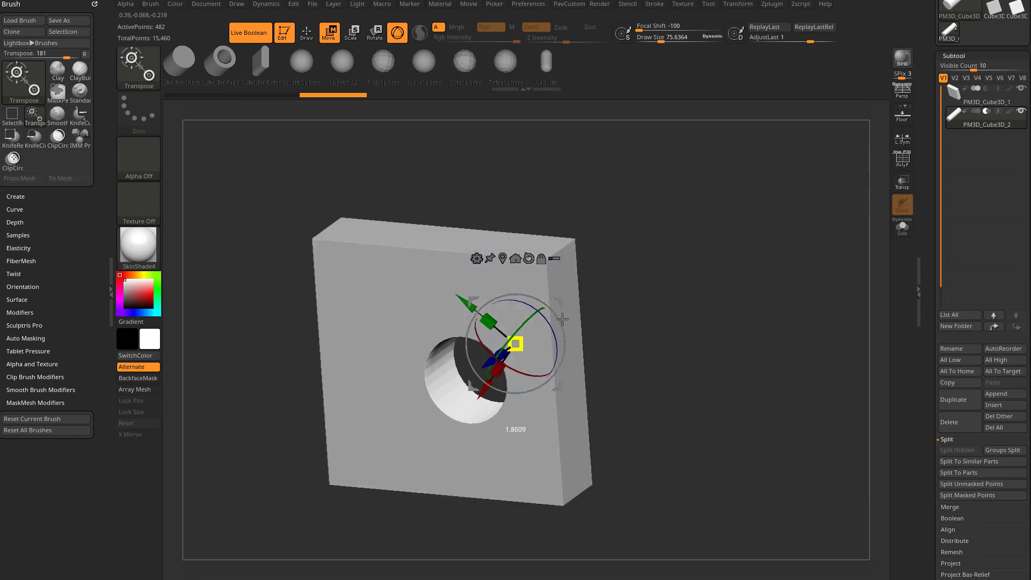
mouse_move(594, 294)
shift+mouse_down()
mouse_move(668, 291)
mouse_move(637, 321)
shift+mouse_up()
key(q)
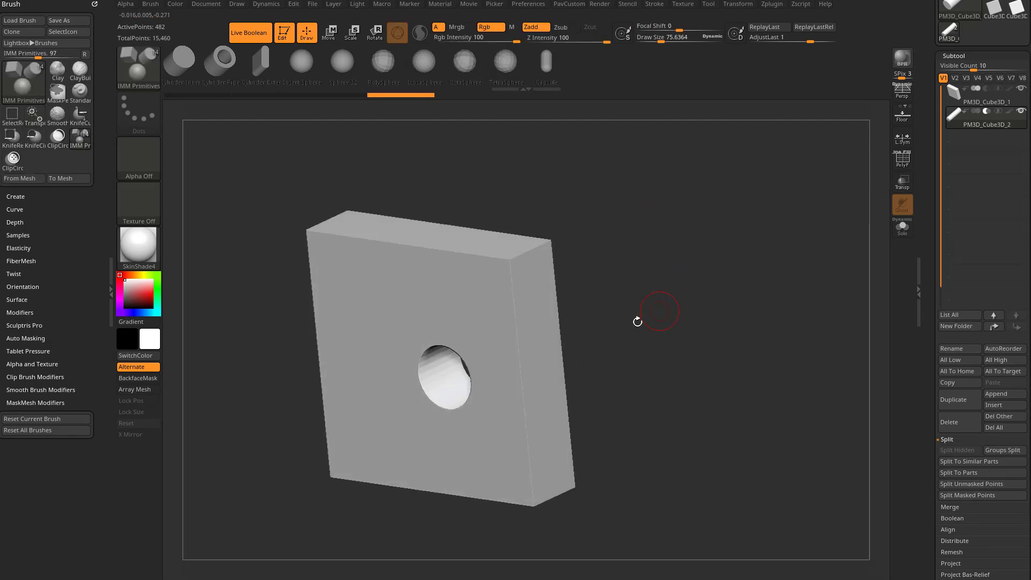
scroll(966, 247, down, 5)
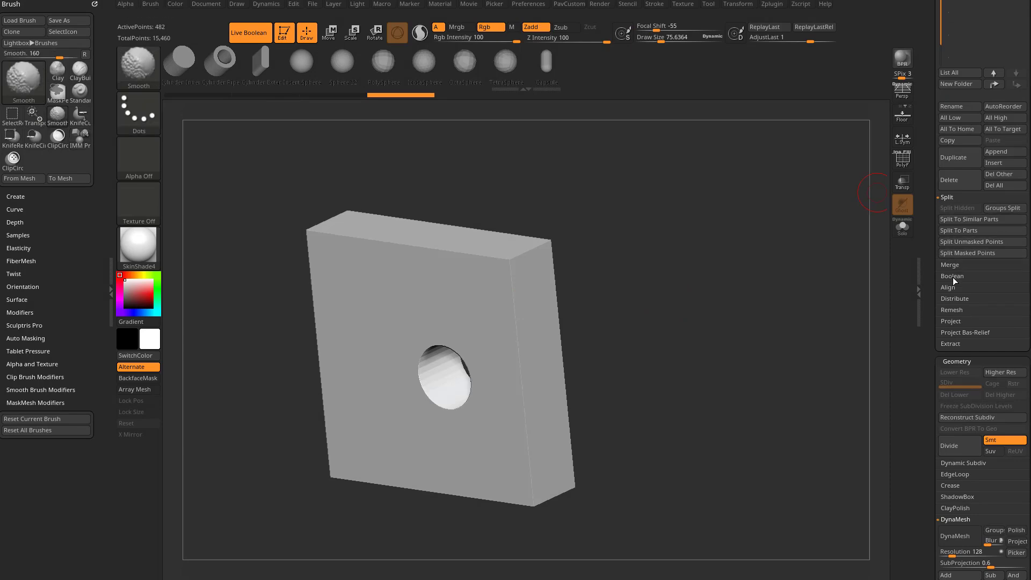
Make Boolean Mesh UMesh_PM3D_Cube3D_1 (14,976 points), then reload PM3D_Cube3D with the slab subtool active.
click(953, 276)
click(979, 291)
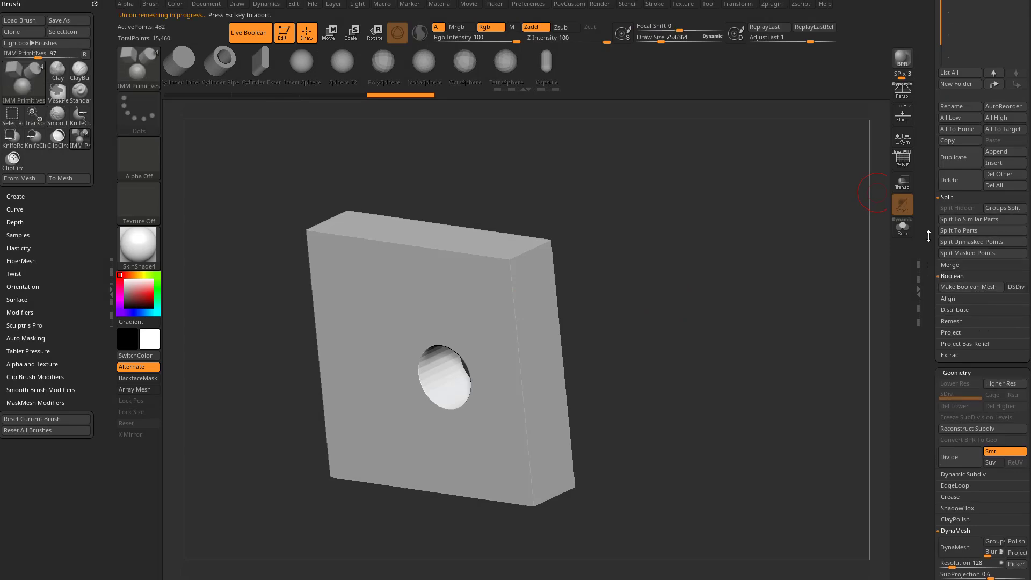
click(902, 159)
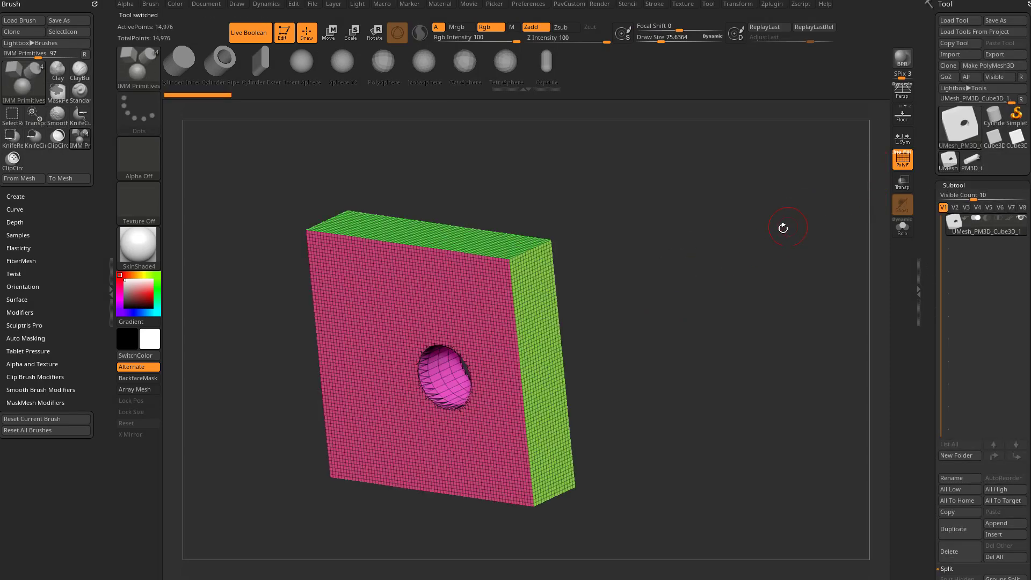
mouse_move(782, 226)
mouse_down()
mouse_move(771, 225)
mouse_move(803, 227)
mouse_up()
click(972, 161)
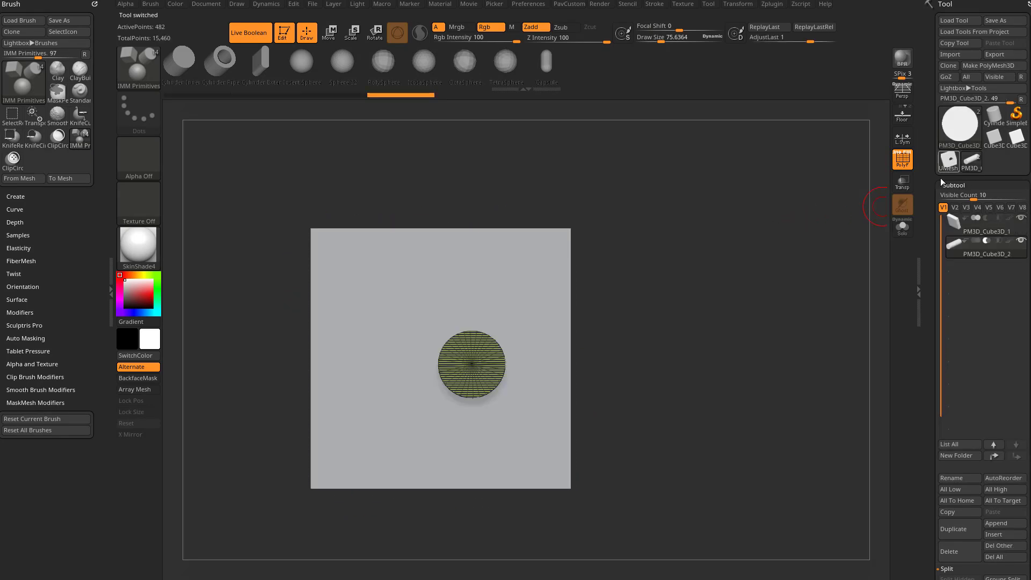
click(966, 228)
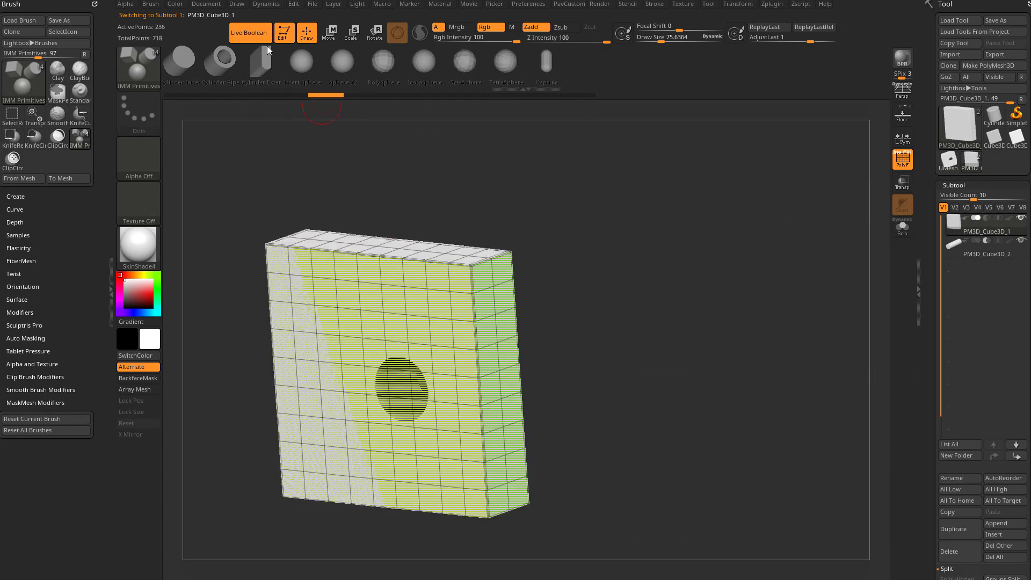
Turn off Live Boolean and delete the cylinder subtool.
click(265, 42)
click(991, 256)
scroll(961, 484, down, 1)
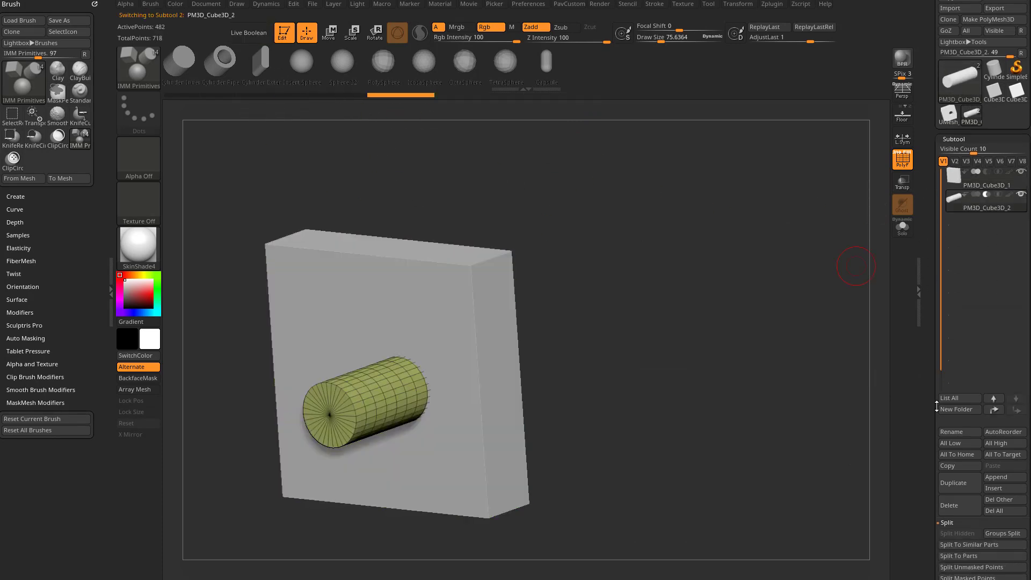
click(948, 505)
click(906, 525)
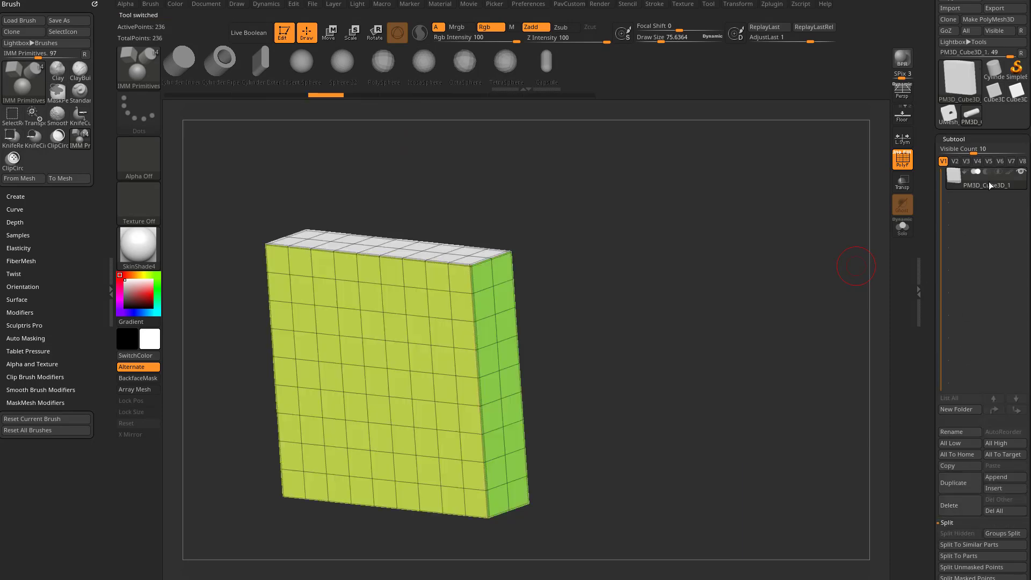
mouse_move(689, 303)
mouse_down()
mouse_move(727, 184)
mouse_move(681, 253)
mouse_move(727, 280)
mouse_move(726, 332)
mouse_move(766, 250)
mouse_move(711, 253)
mouse_move(736, 263)
mouse_up()
Switch to the ZModeler brush and polygroup a 2×2 block of front polygons.
key(b)
key(z)
key(m)
key(b)
key(z)
key(m)
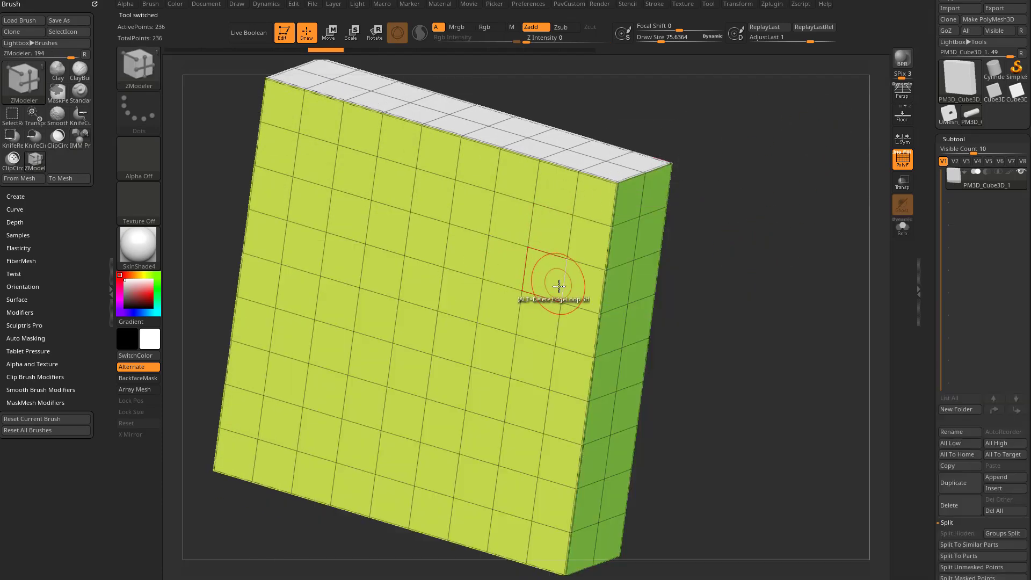
drag(550, 280, 538, 318)
QMesh the 2×2 polygroup through the slab with Polygroup All to make a square hole.
drag(773, 277, 650, 285)
mouse_move(649, 246)
mouse_down()
mouse_move(478, 384)
mouse_move(635, 223)
mouse_move(663, 266)
mouse_up()
key(space)
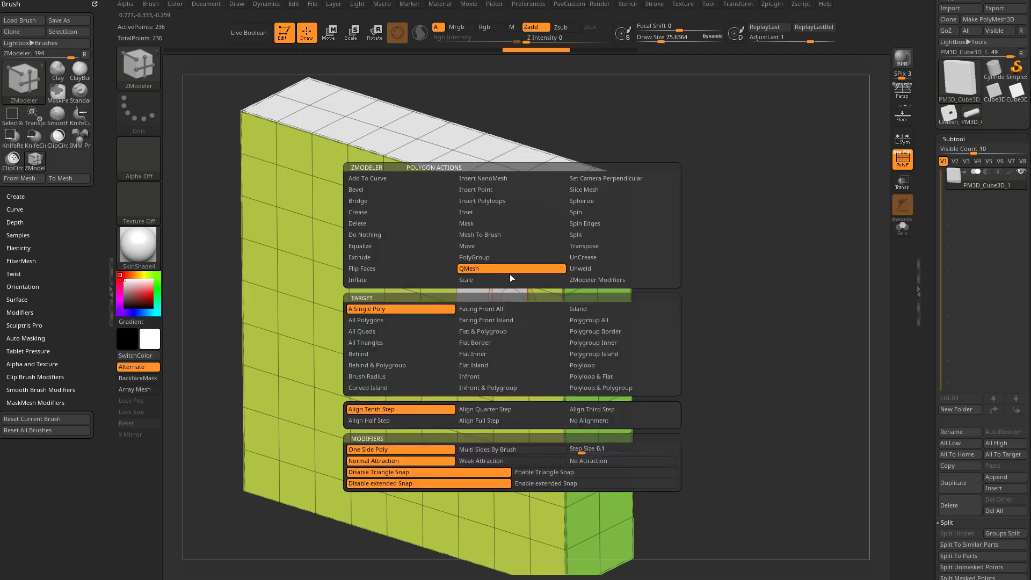
click(582, 320)
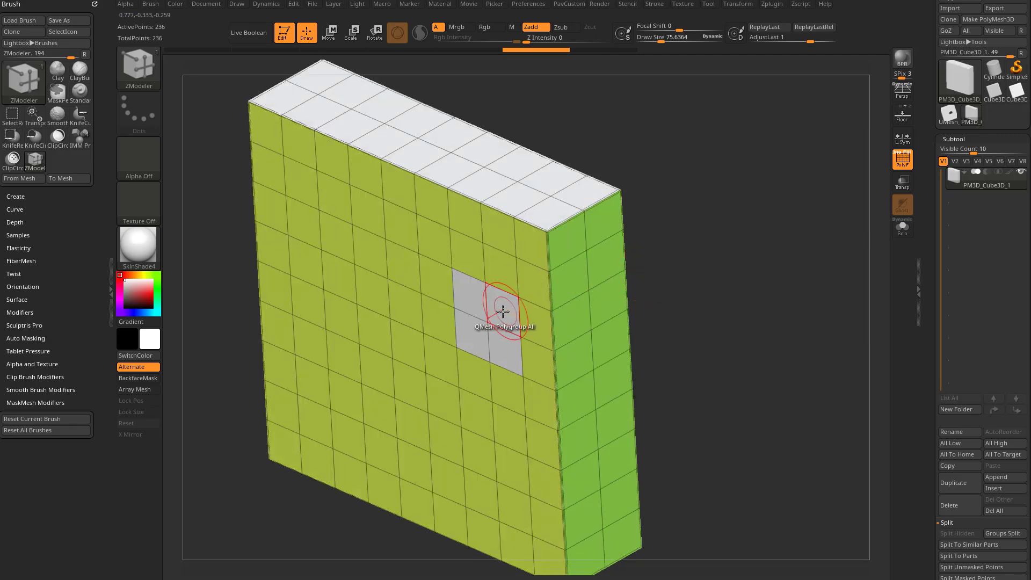
drag(502, 311, 593, 268)
mouse_move(736, 204)
mouse_down()
mouse_move(633, 264)
mouse_move(745, 225)
mouse_move(555, 263)
mouse_up()
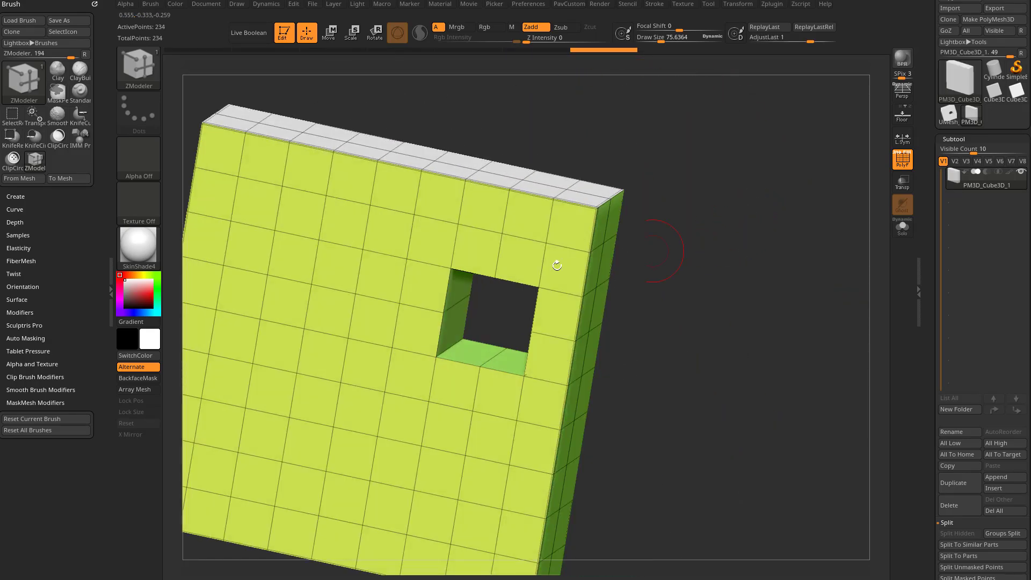
Recess a single polygon, then undo back to the flat 2×2 polygroup.
click(382, 235)
drag(671, 188, 510, 166)
drag(391, 230, 397, 253)
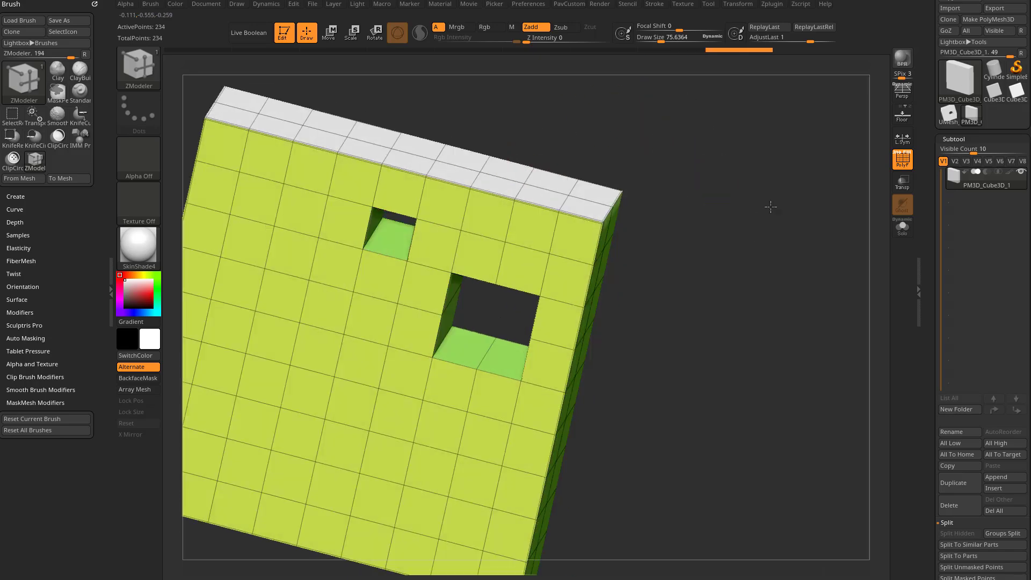
drag(770, 207, 749, 191)
key(ctrl+z)
key(ctrl+z)
key(ctrl+z)
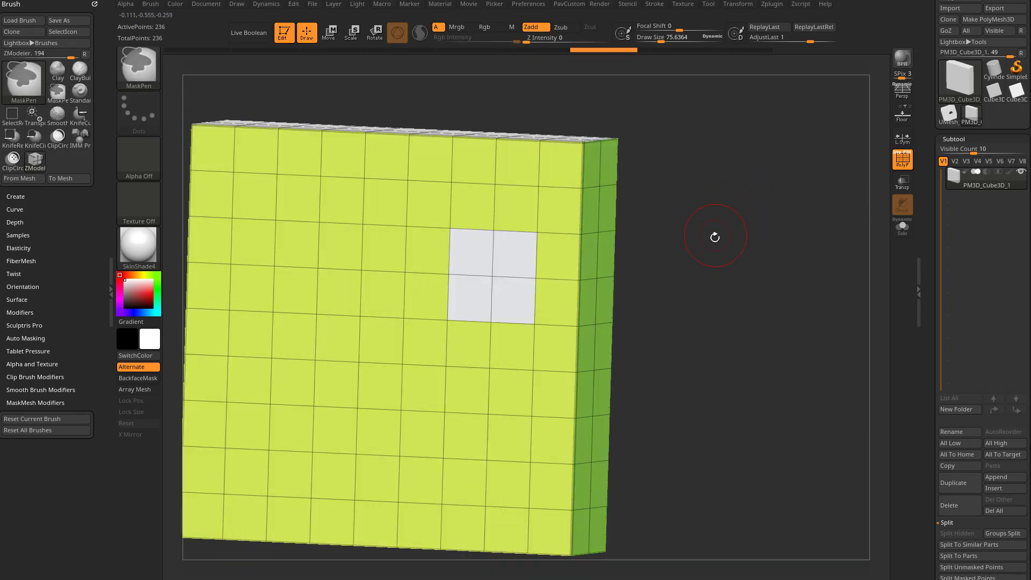
key(ctrl+z)
Spherize the polygroup (Polygroup All) into octagons on the front and back faces.
right_click(512, 261)
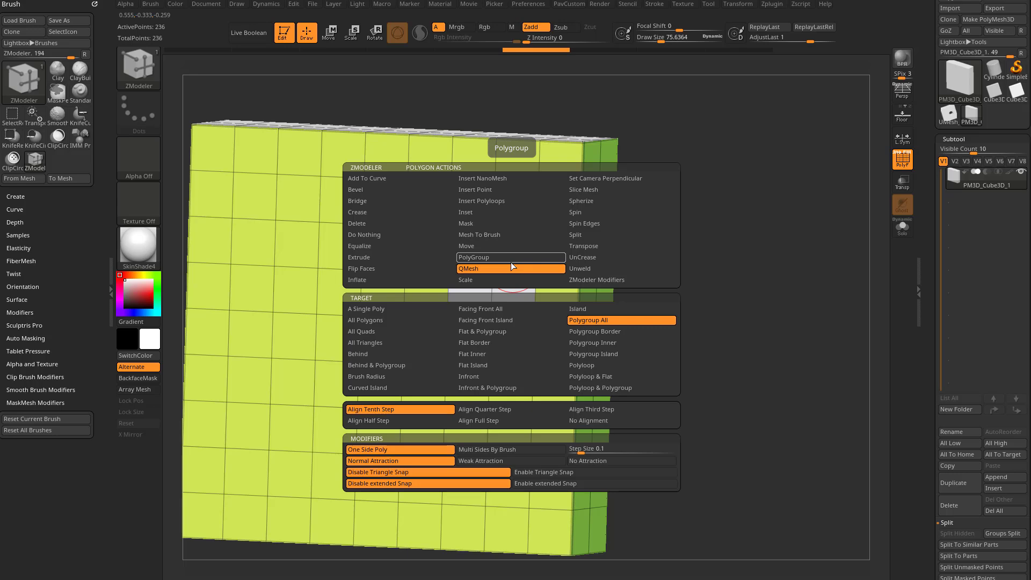
click(587, 320)
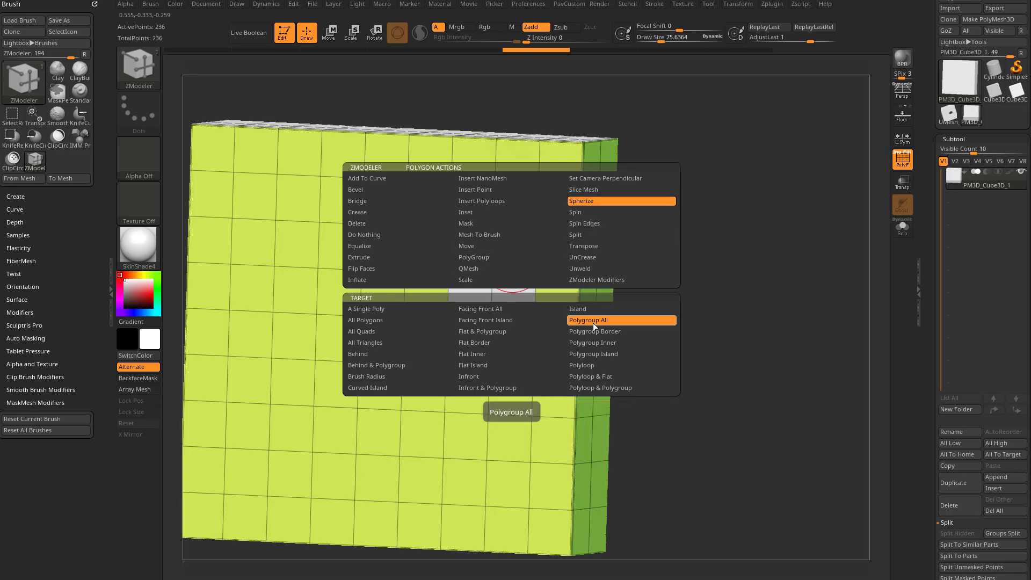
drag(517, 242, 506, 197)
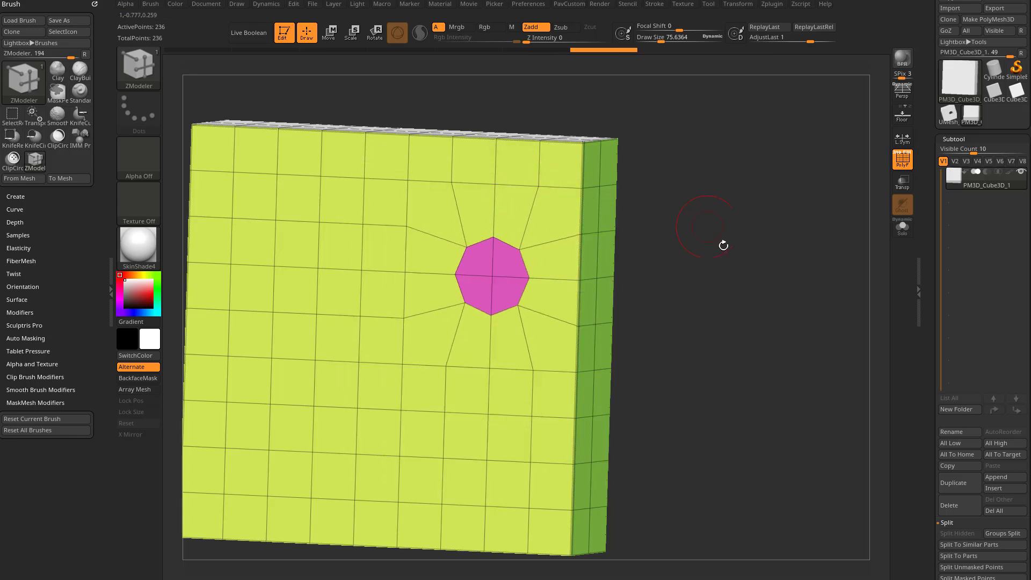
drag(723, 245, 618, 256)
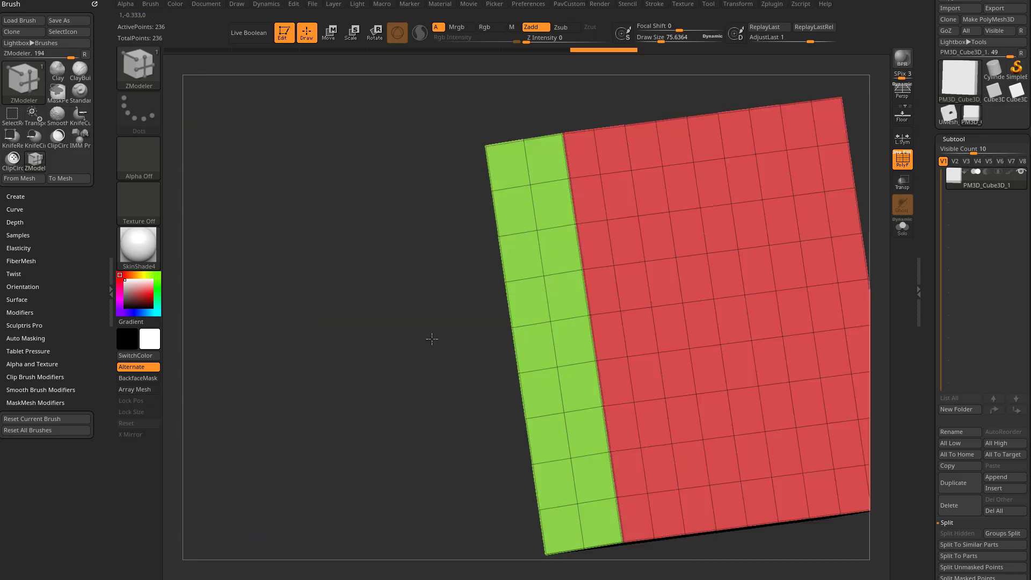
mouse_move(430, 339)
mouse_down()
mouse_move(563, 253)
mouse_move(577, 265)
mouse_up()
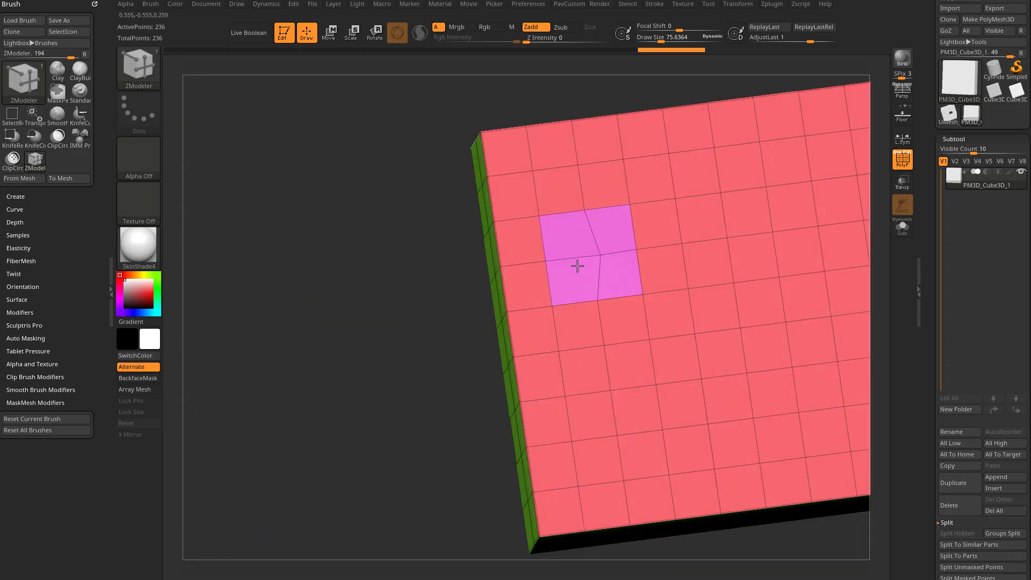
click(565, 240)
mouse_move(546, 177)
mouse_down()
mouse_move(453, 327)
mouse_move(553, 249)
mouse_up()
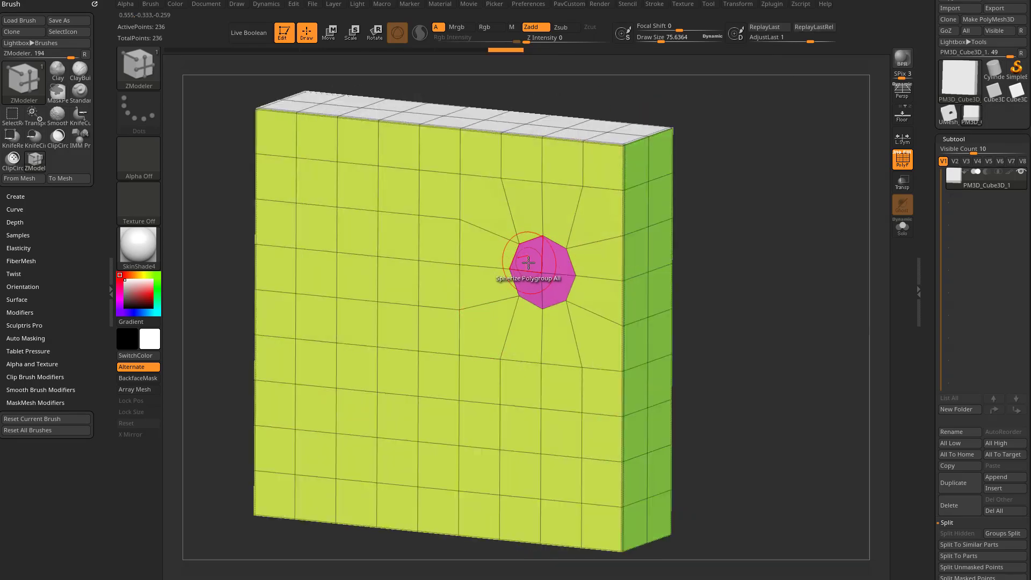
QMesh the octagon through into a hole, then undo back to the plain grid.
key(space)
click(513, 269)
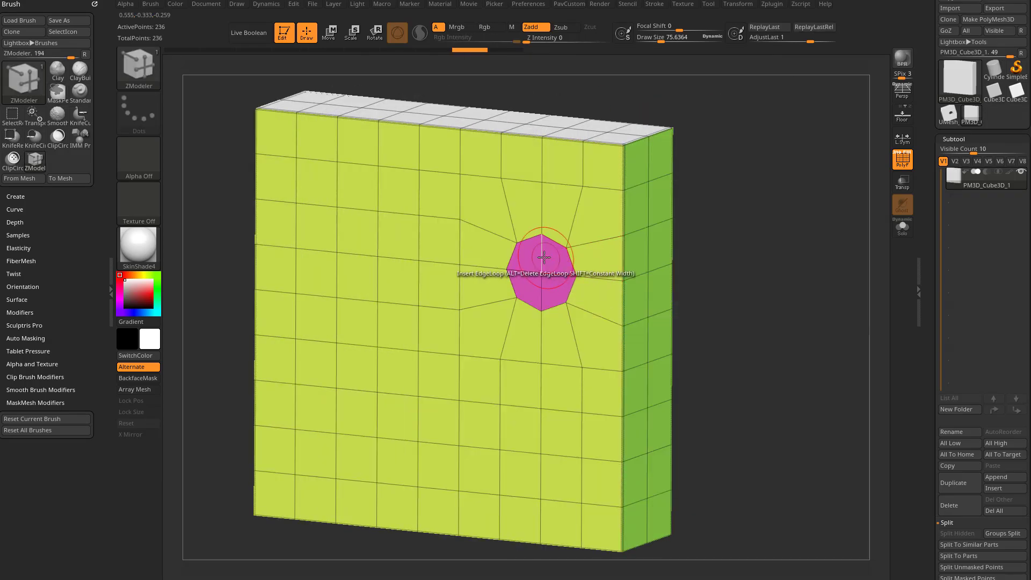
drag(536, 266, 558, 252)
drag(729, 189, 814, 203)
key(ctrl+z)
key(ctrl+shift+z)
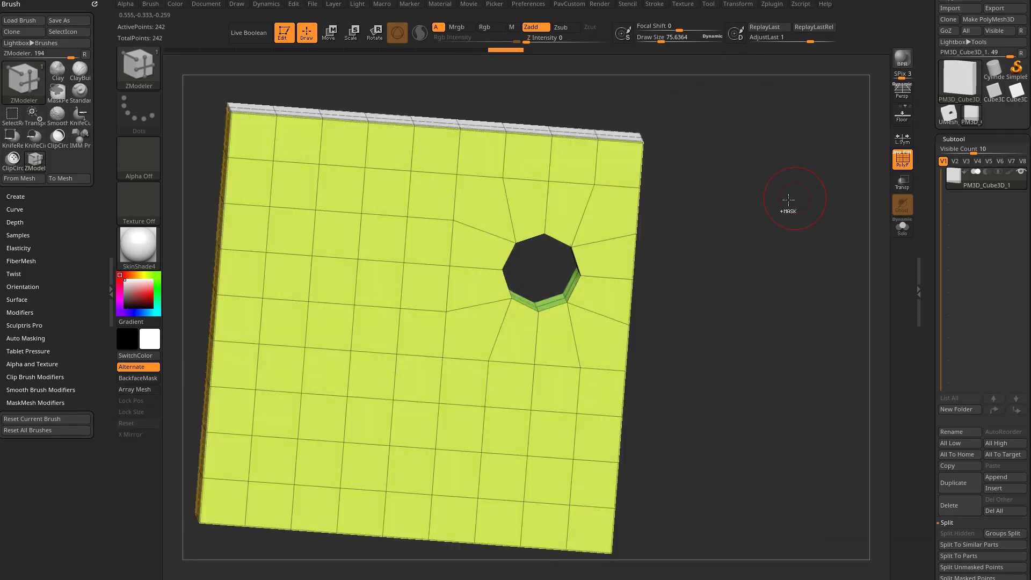
key(ctrl+z)
key(ctrl+z)
key(ctrl+z)
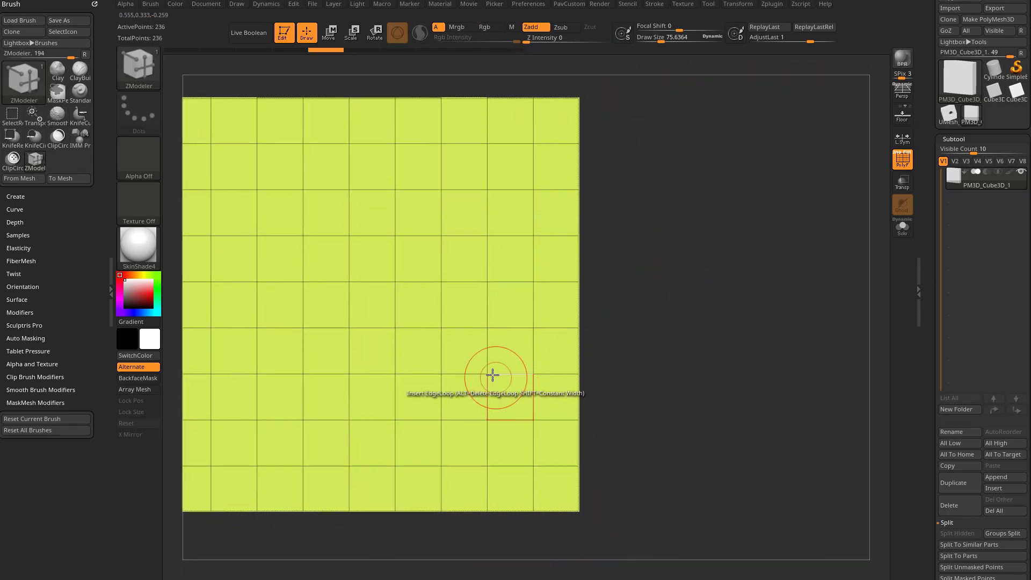
key(space)
Split three points in a column near the right edge into octagons, front and back.
click(549, 382)
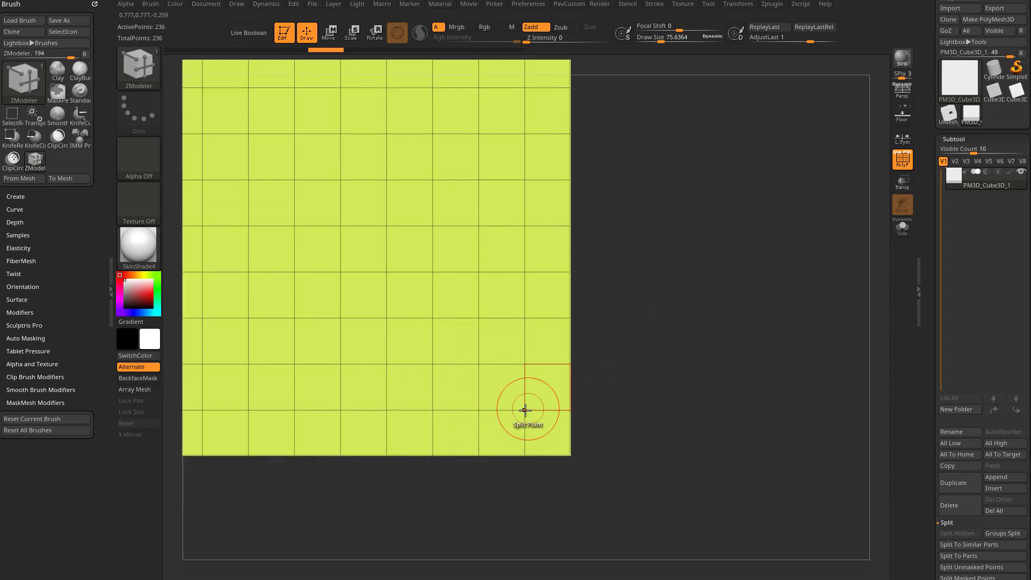
click(524, 409)
click(524, 317)
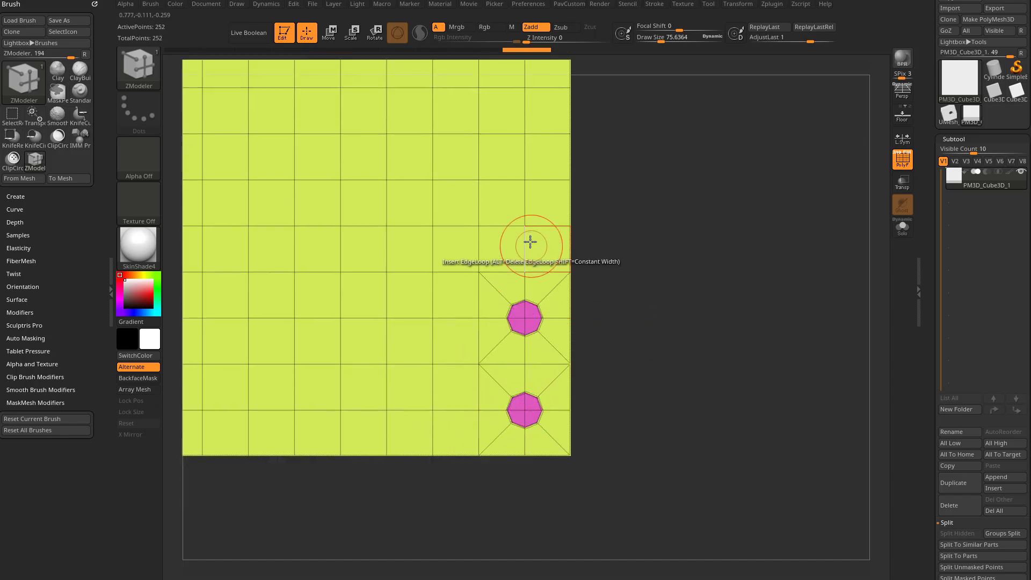
click(524, 226)
drag(639, 249, 577, 246)
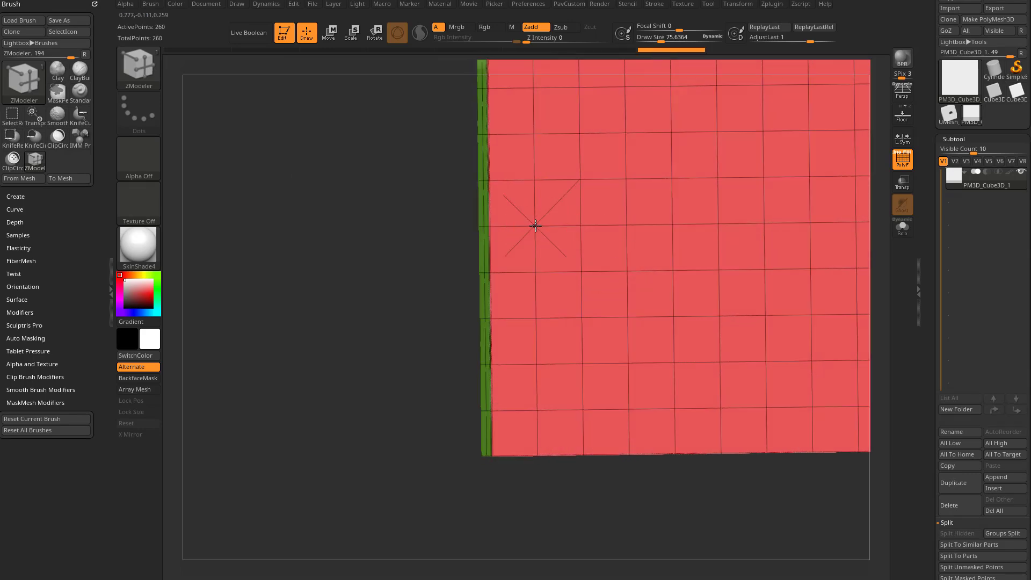
click(534, 225)
click(535, 319)
click(536, 409)
drag(400, 438, 527, 235)
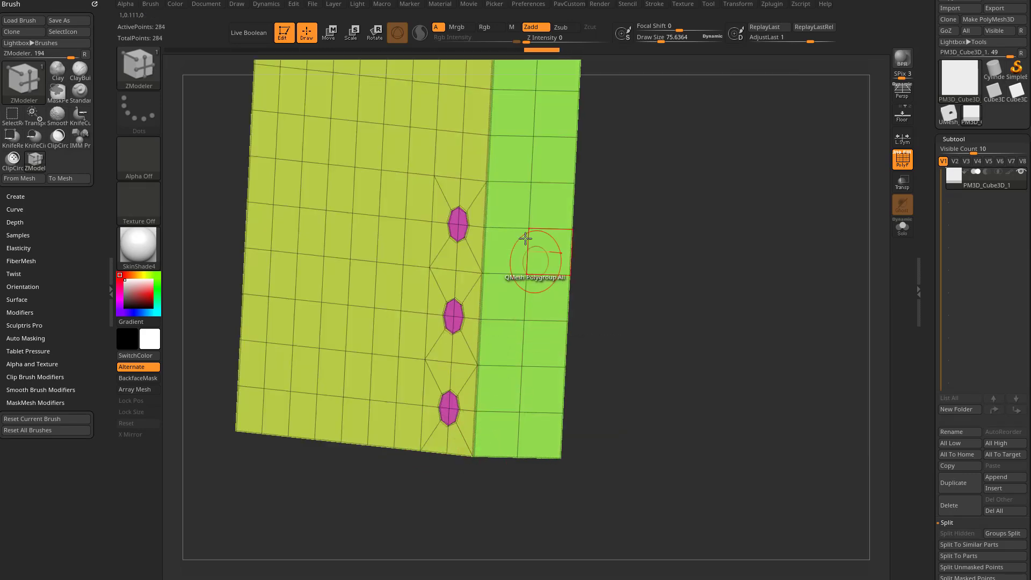
QMesh the octagons with Polygroup All, punching three holes through the slab (302 points).
key(space)
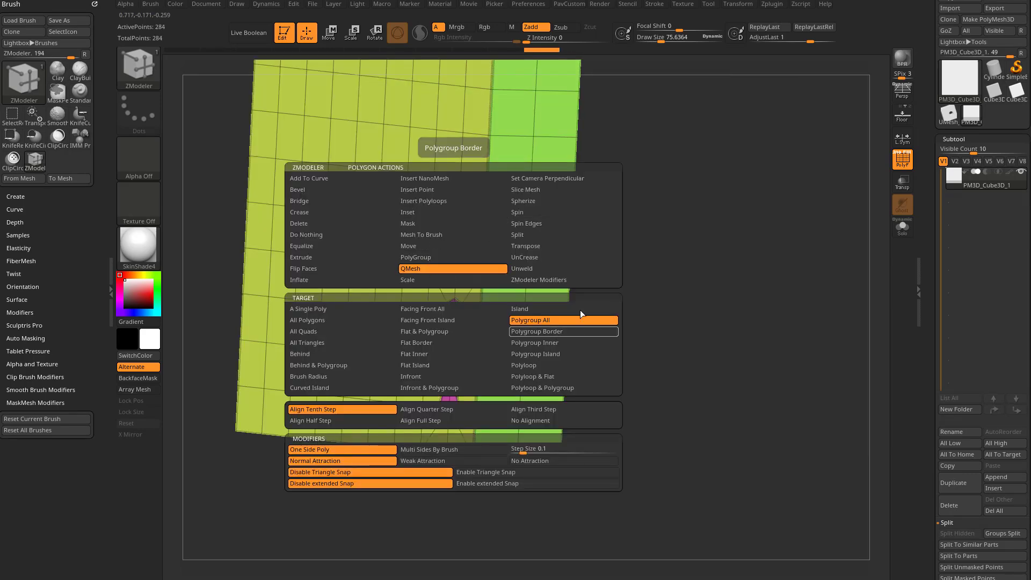
drag(580, 311, 484, 225)
click(481, 252)
mouse_move(833, 145)
shift+mouse_down()
mouse_move(697, 234)
mouse_move(737, 243)
shift+mouse_up()
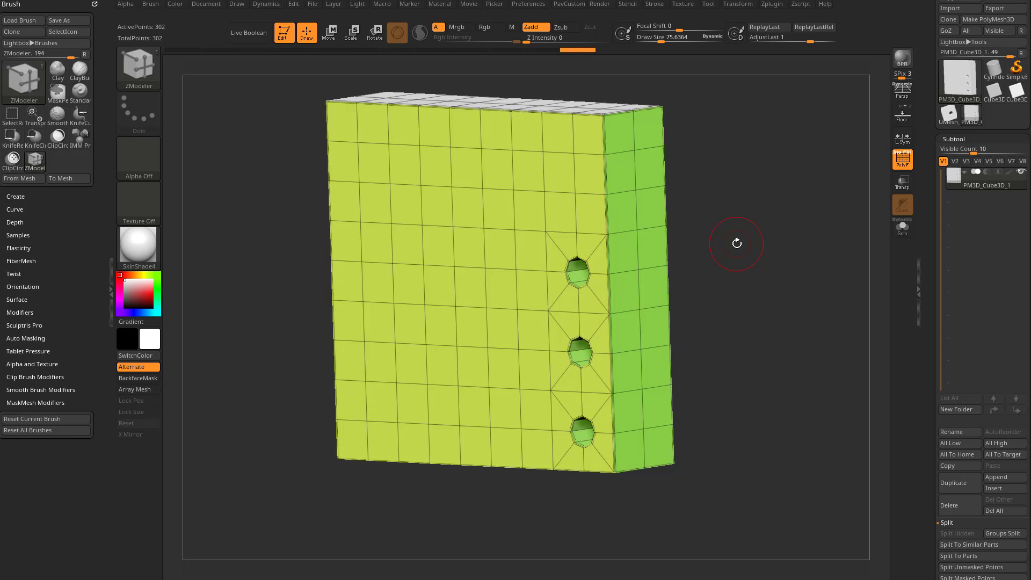
mouse_move(738, 259)
shift+mouse_down()
mouse_move(762, 267)
mouse_move(753, 269)
shift+mouse_up()
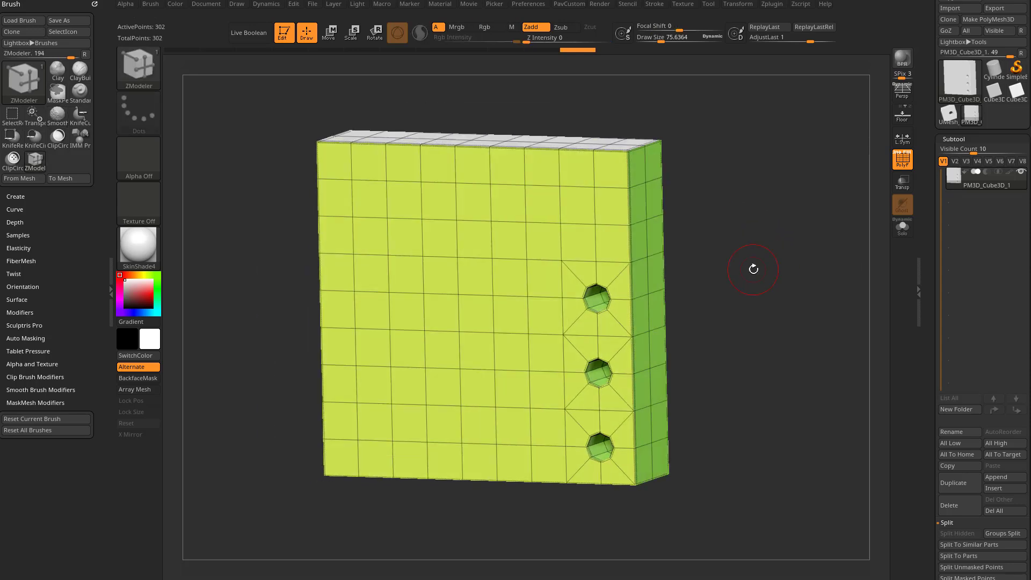